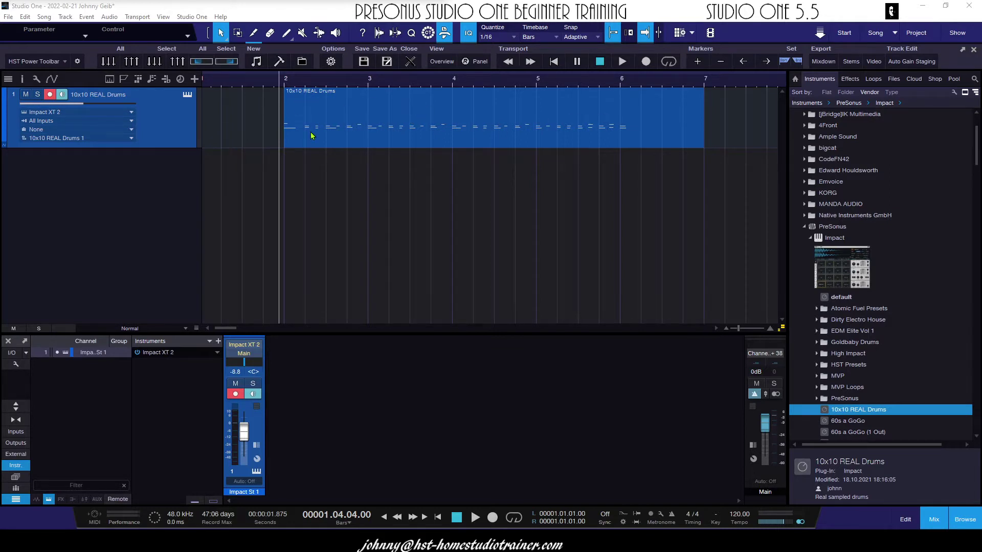
Check the Impact XT editor for the drum kit, then play the drum part.
left_click(188, 96)
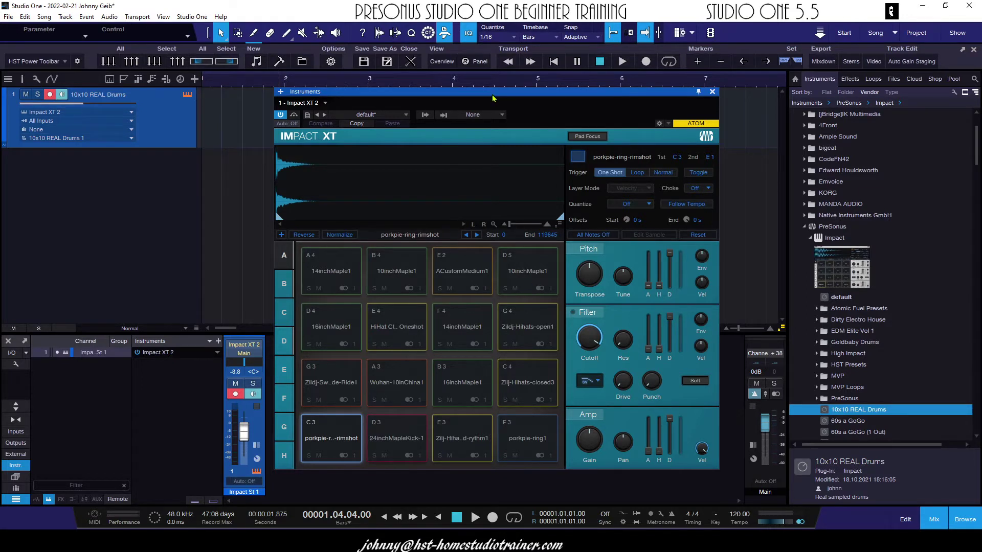
left_click(713, 92)
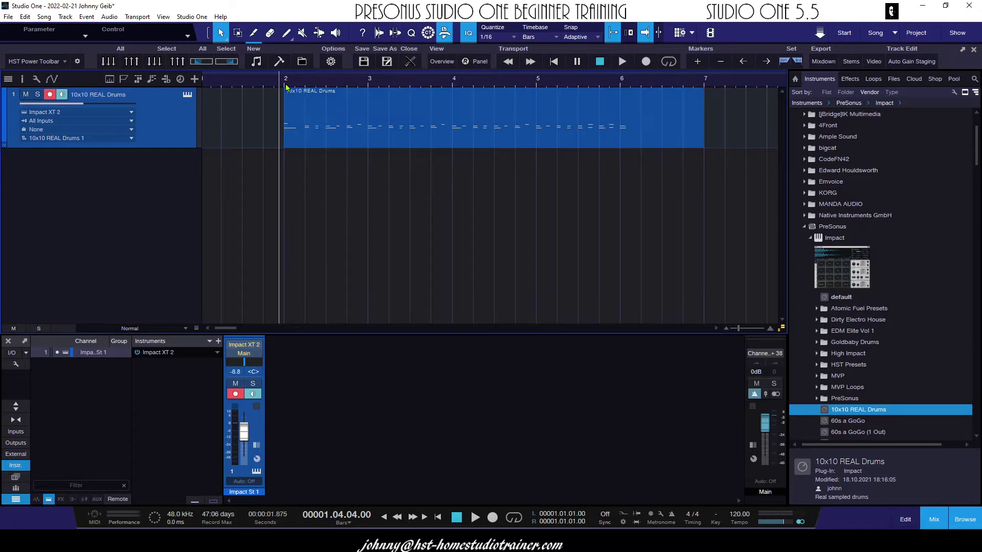
key("space")
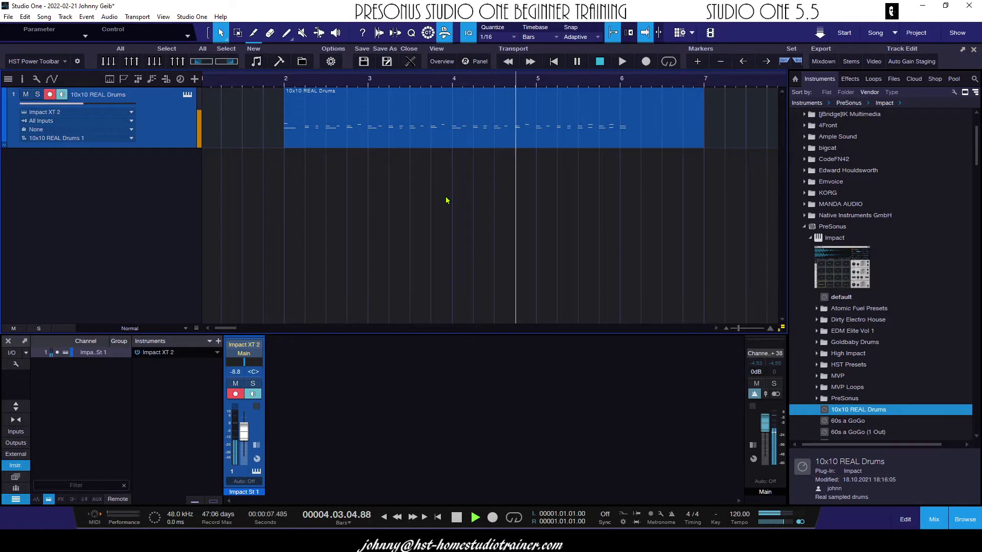
key("space")
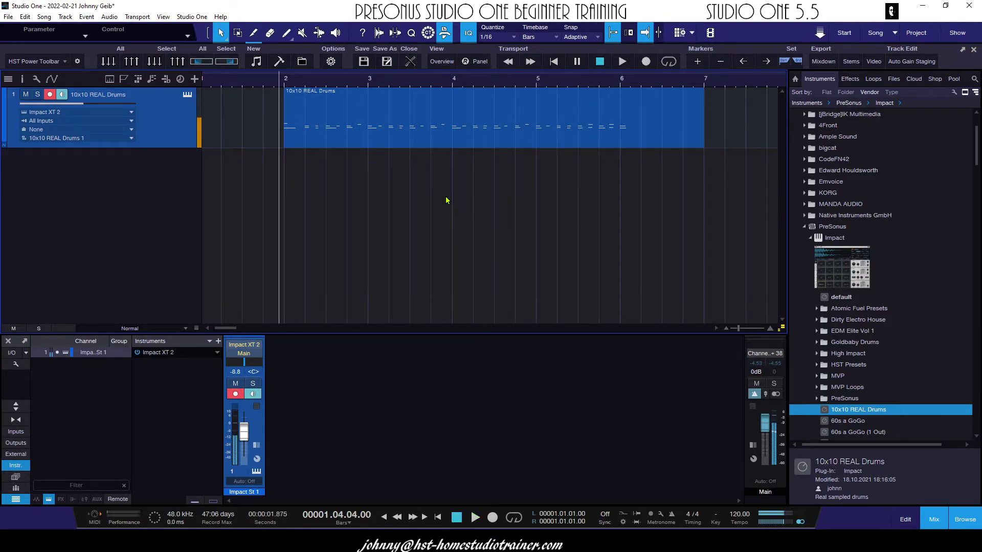
Audition the porkpie-ring1 pad on F3 in Impact XT, then close the editor.
left_click(187, 95)
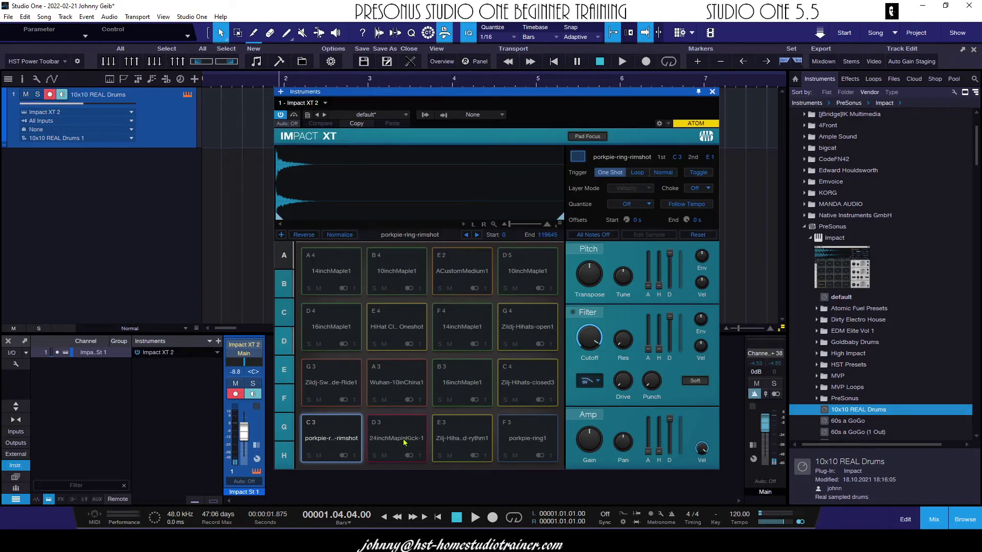
left_click(523, 447)
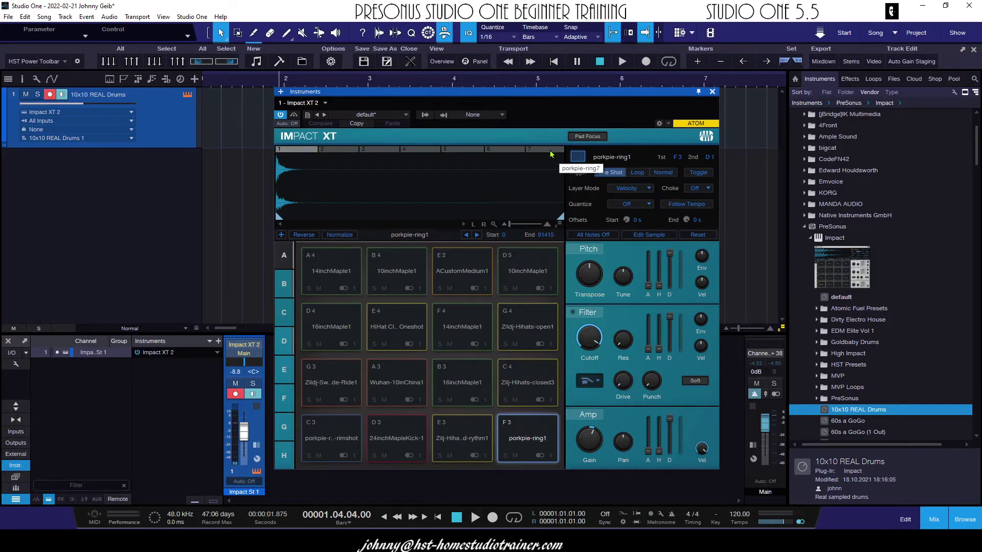
left_click(713, 93)
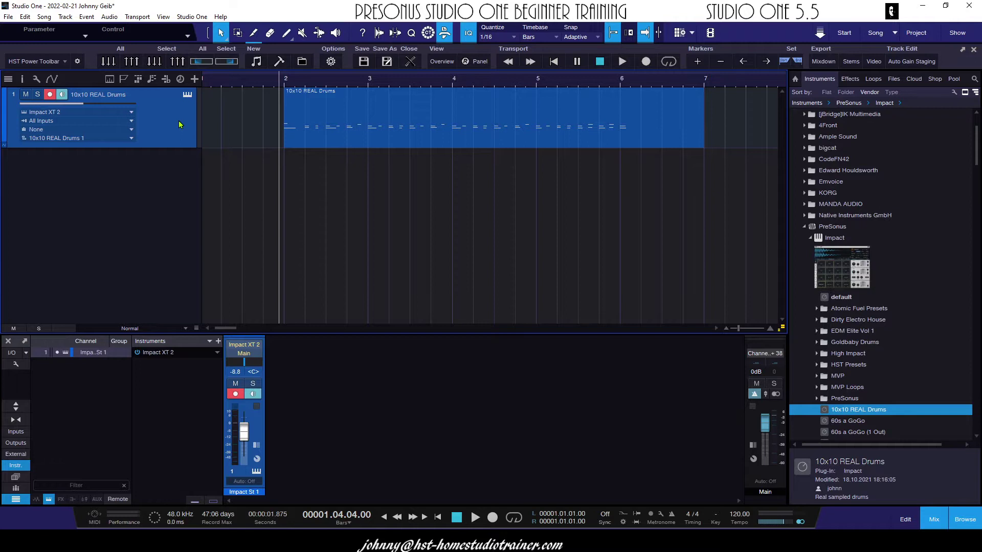
left_click(187, 95)
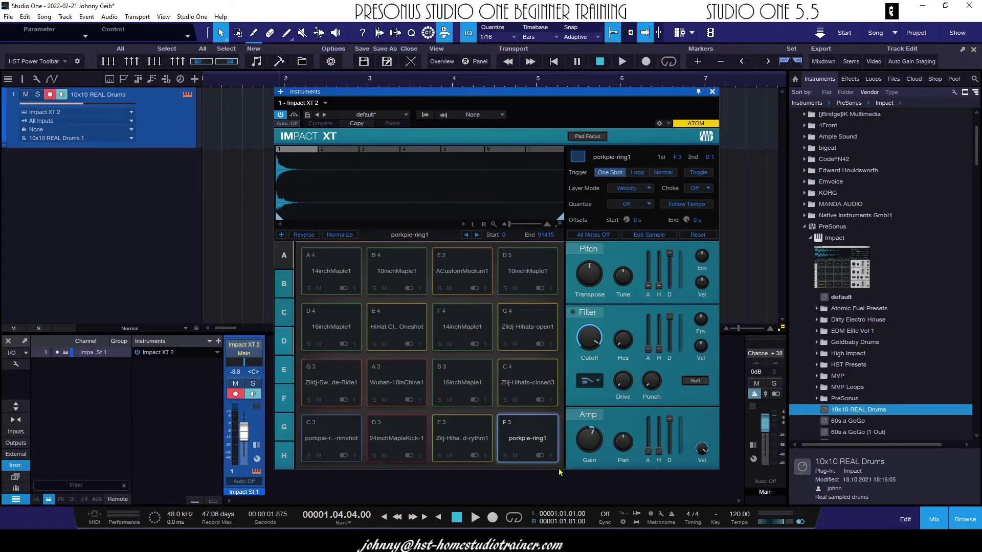
left_click(712, 92)
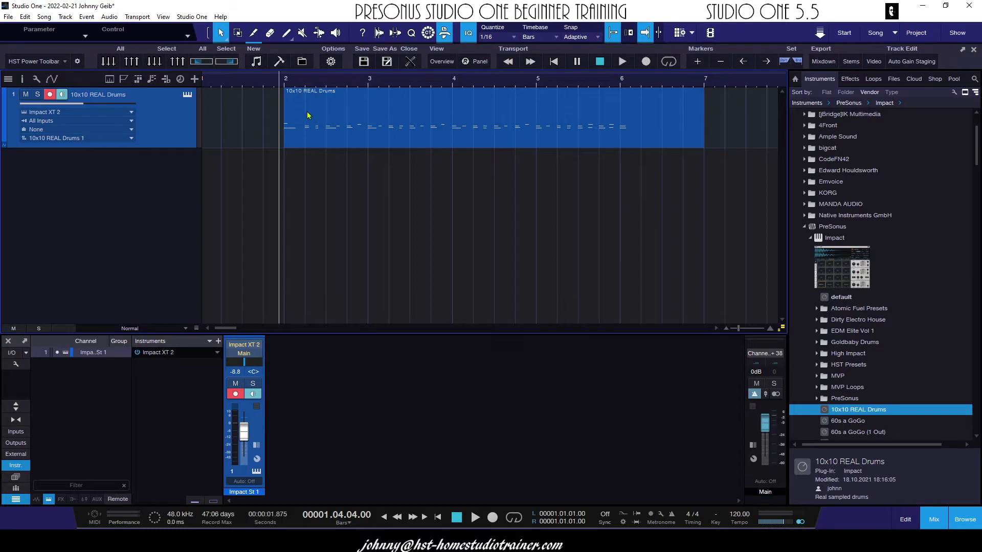
Play the drum part, jumping ahead to around bar 5, then stop.
key("space")
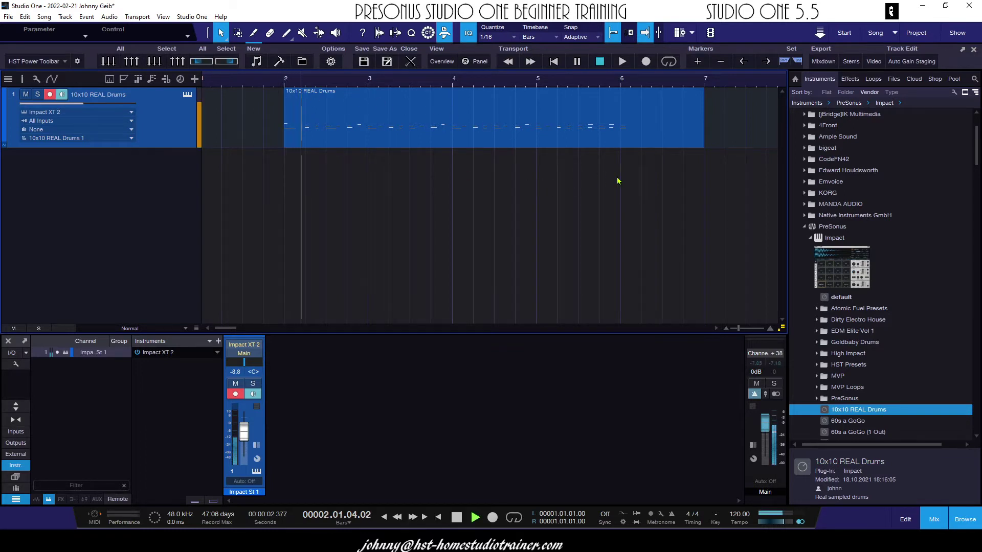
left_click(558, 79)
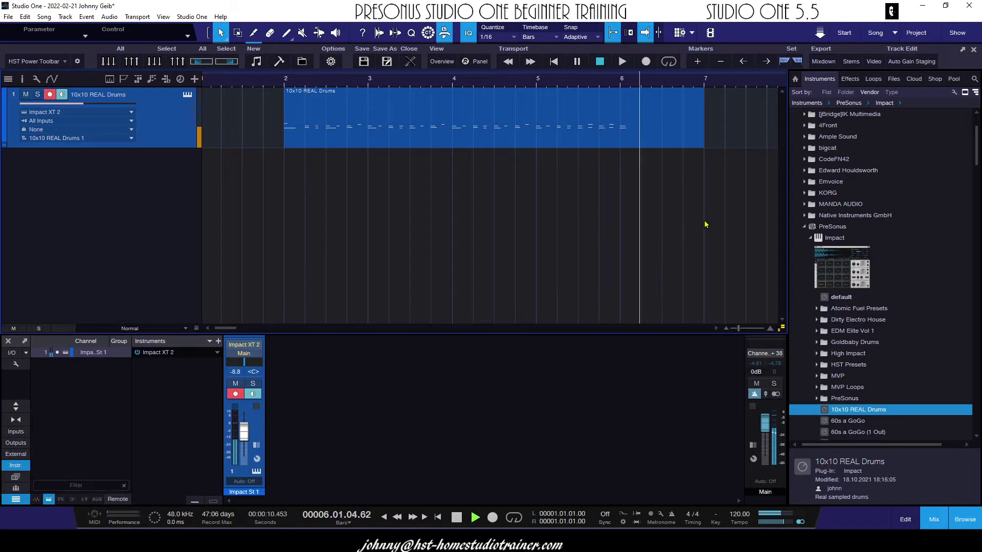
key("space")
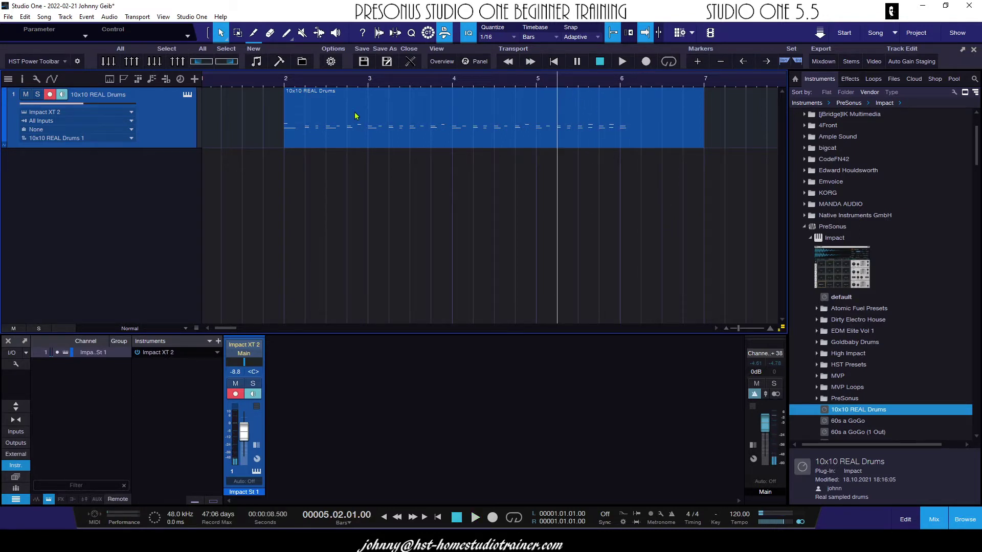
Select the 10x10 REAL Drums event and bring up its context menu.
left_click(377, 126)
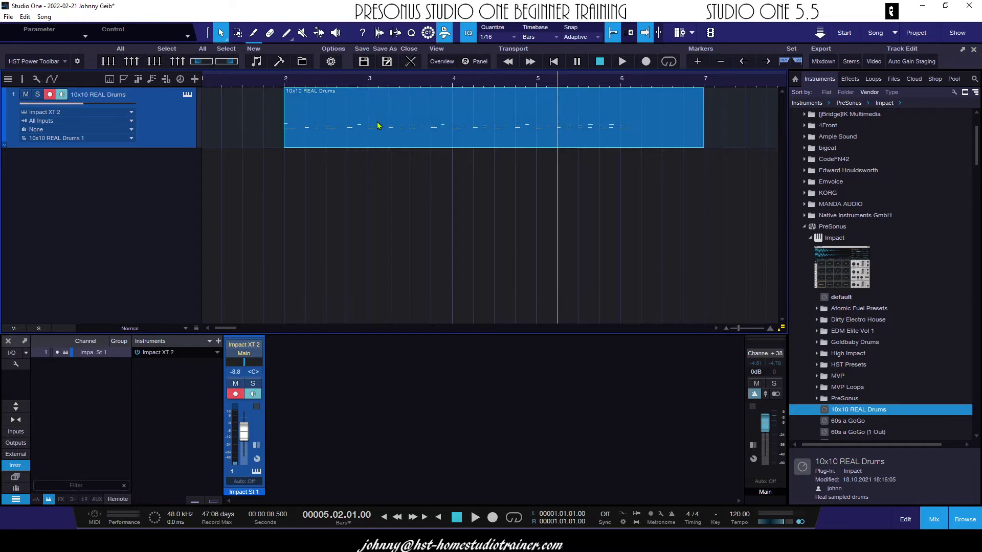
right_click(378, 126)
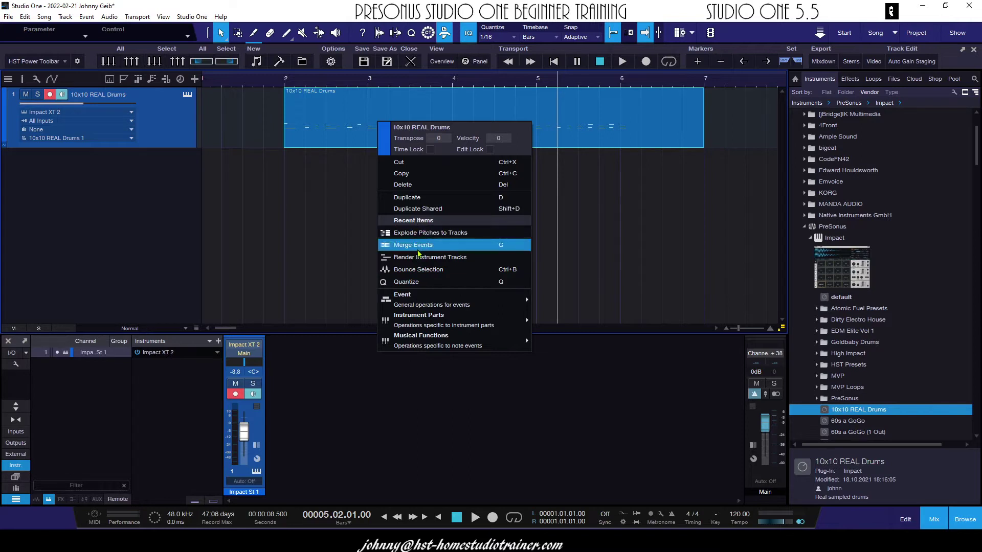
mouse_move(432, 317)
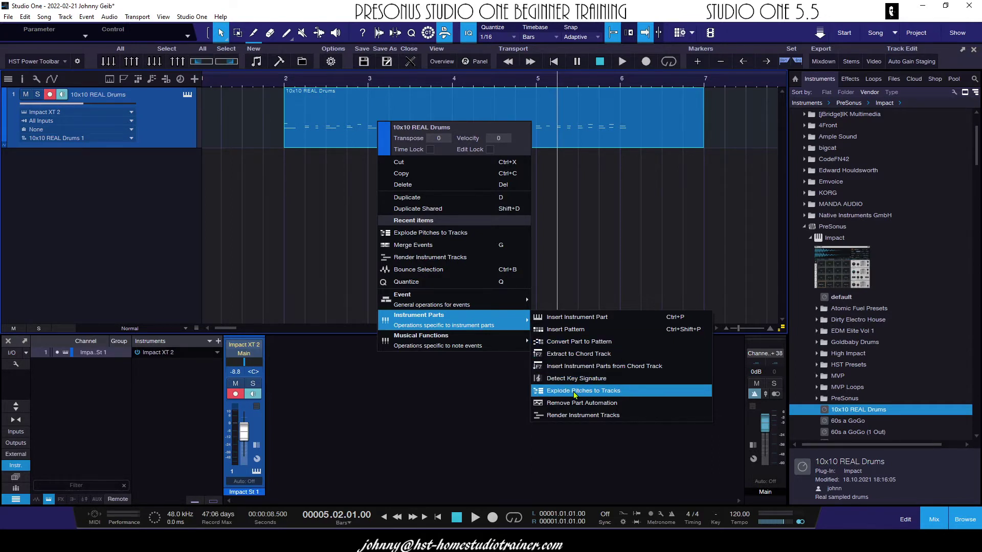
Explode the drum event into C1, C#2, D1, F#1 and A#1 tracks and play them from bar 2.
left_click(429, 236)
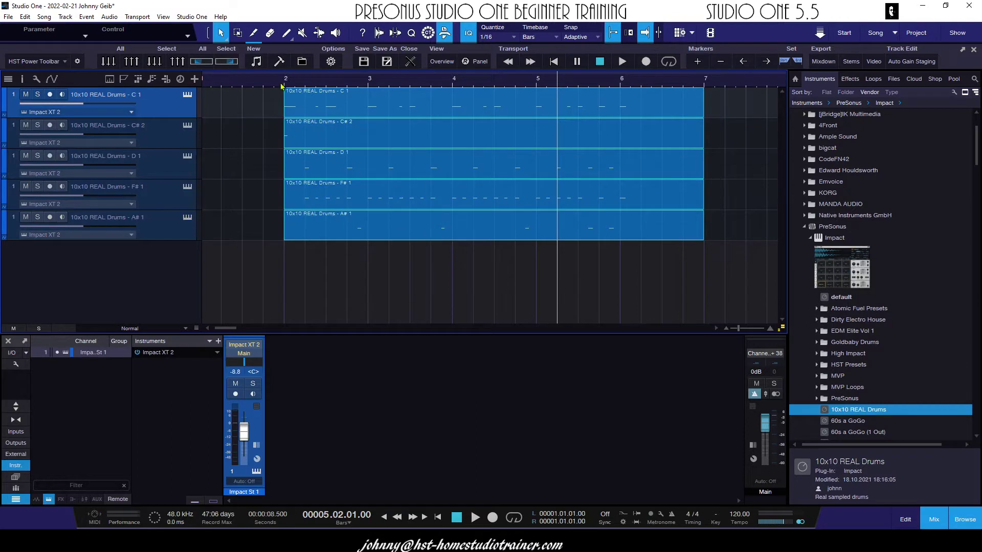
left_click(281, 83)
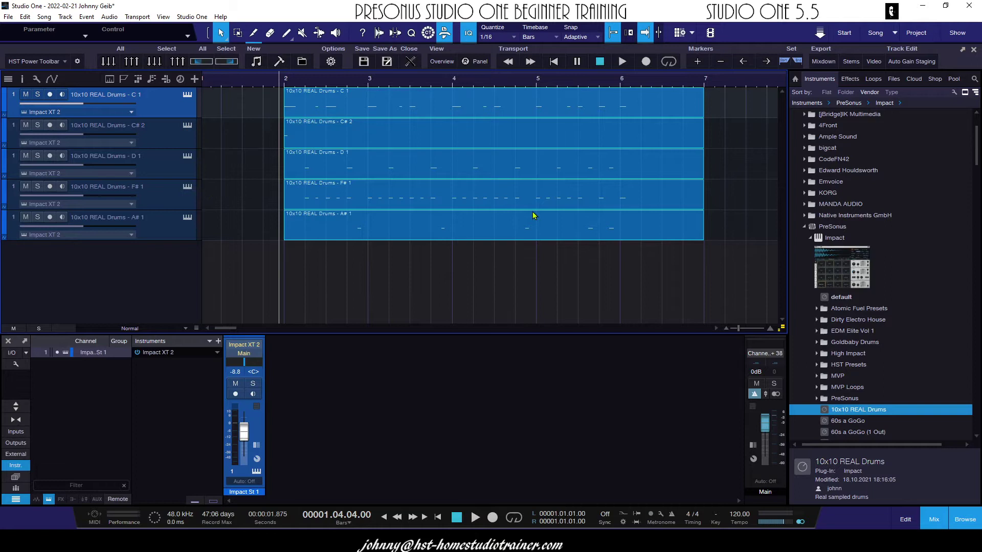
key("space")
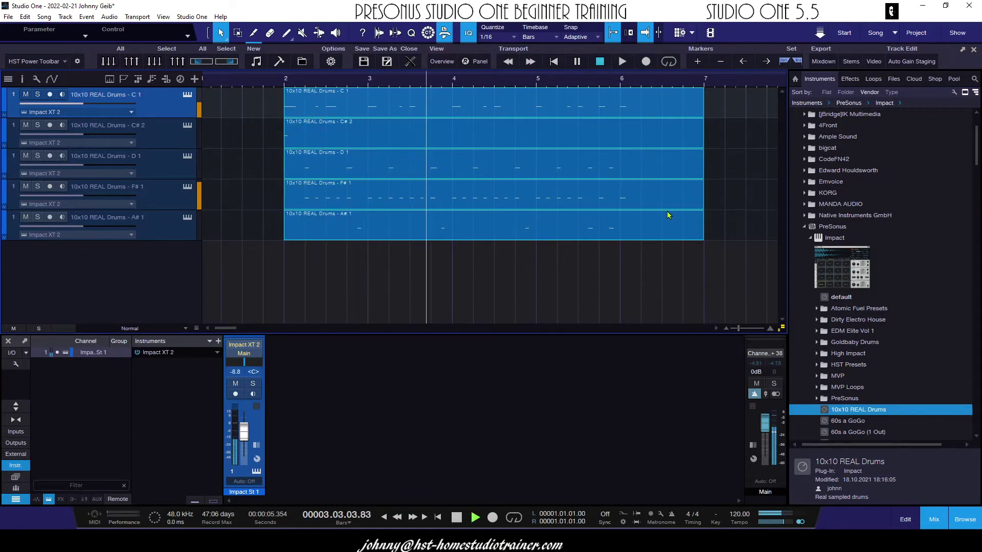
key("space")
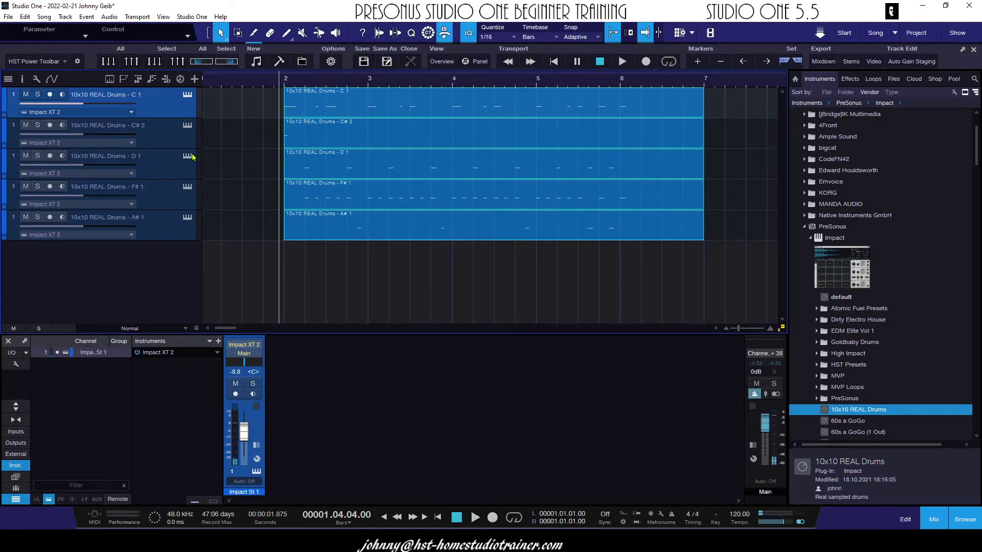
left_click(187, 95)
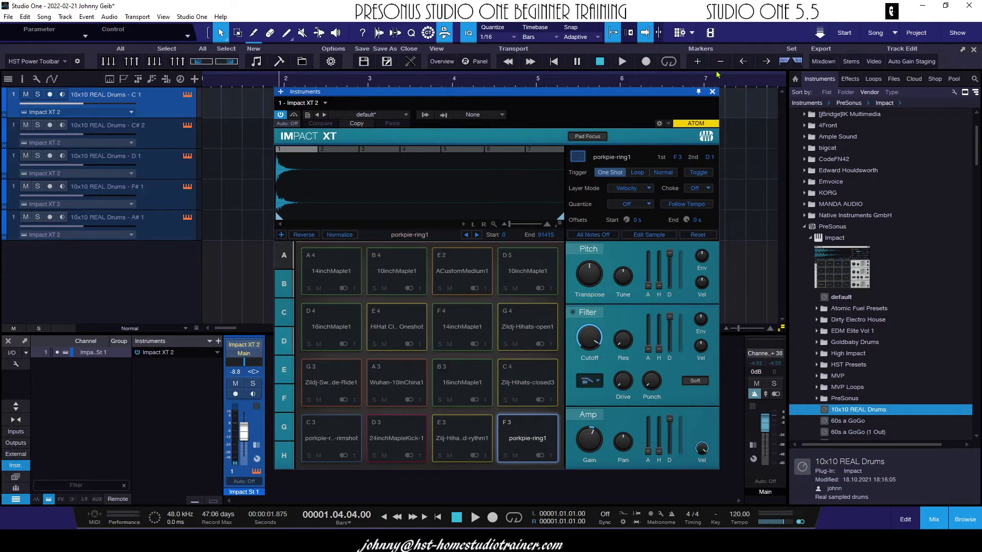
left_click(712, 92)
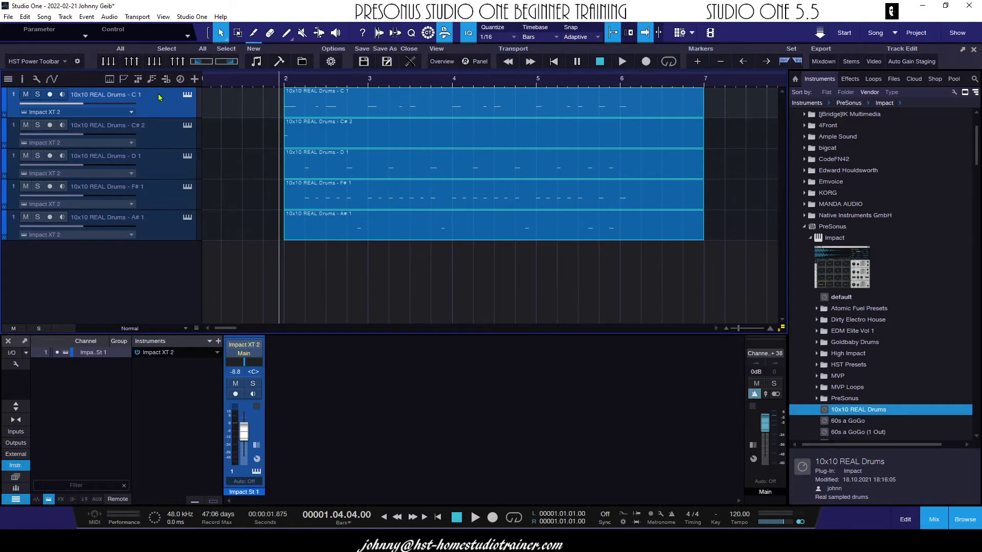
Undo the split, then explode the drum event into per-pitch tracks again.
key("ctrl+z")
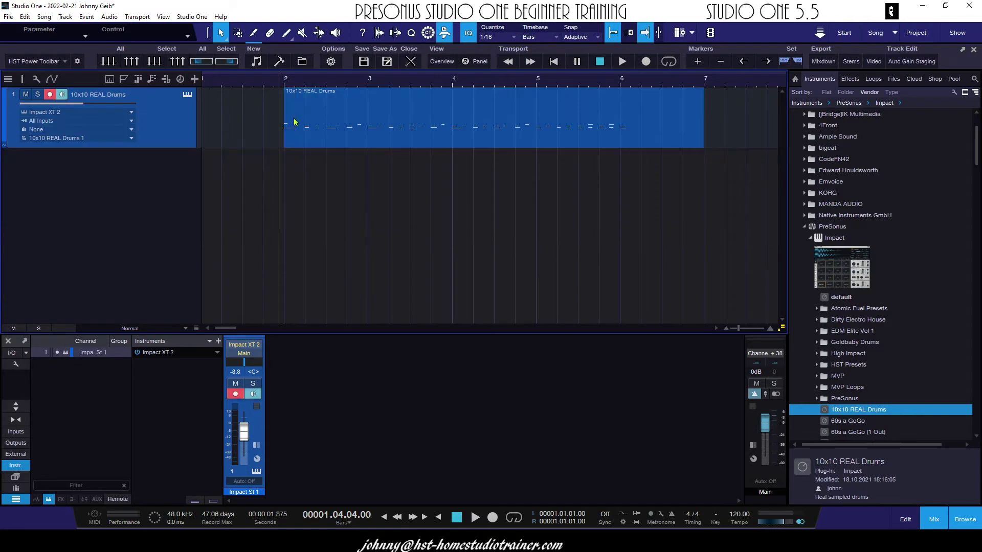
right_click(372, 113)
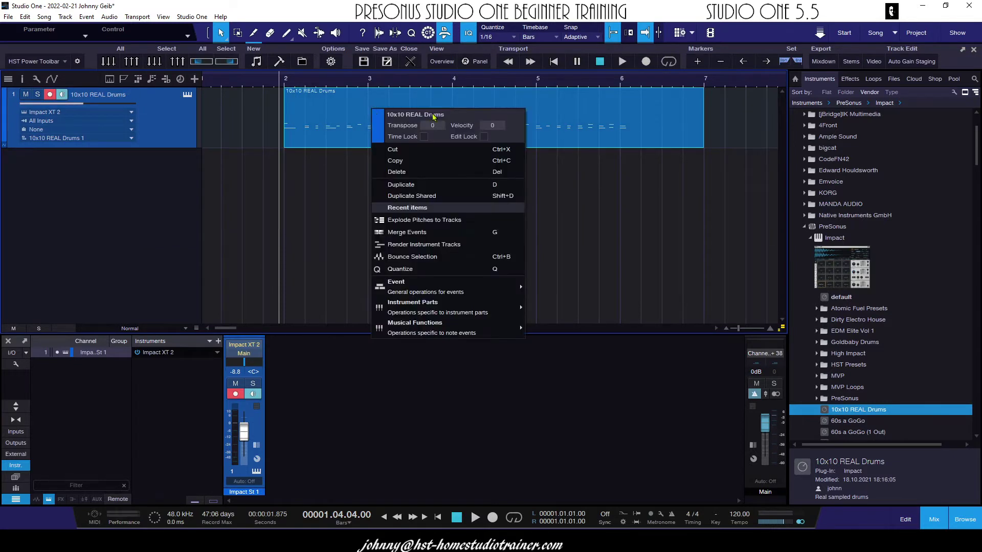
left_click(406, 223)
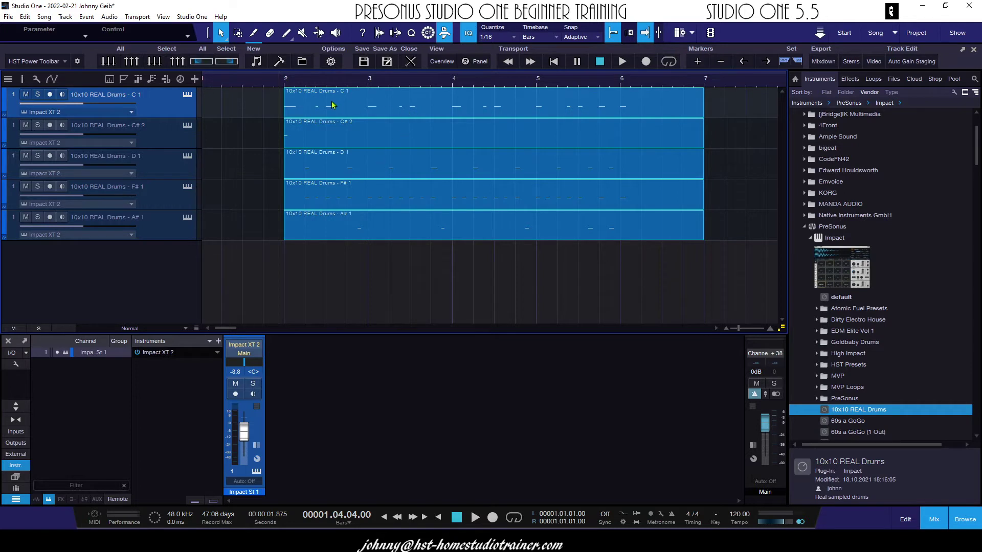
Select all five per-pitch drum events and render them to audio tracks.
left_click_drag(727, 235, 280, 102)
right_click(501, 129)
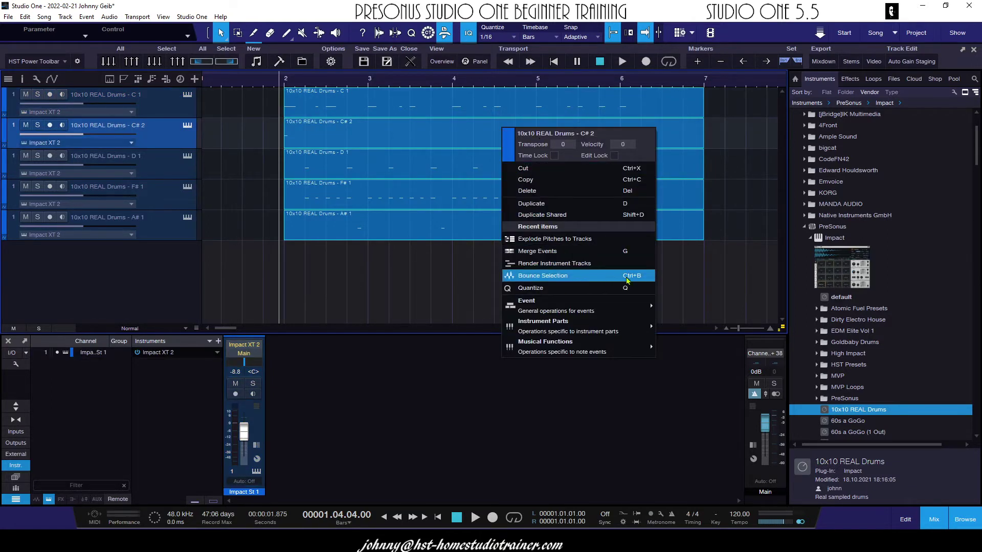
left_click(546, 280)
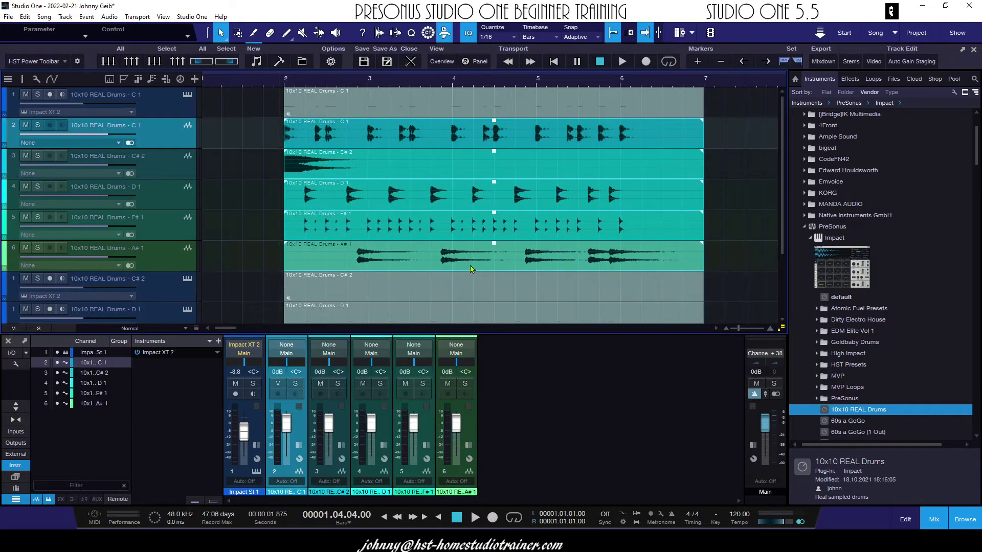
Move the Impact XT 2 instrument track below the audio tracks.
left_click_drag(158, 102, 167, 221)
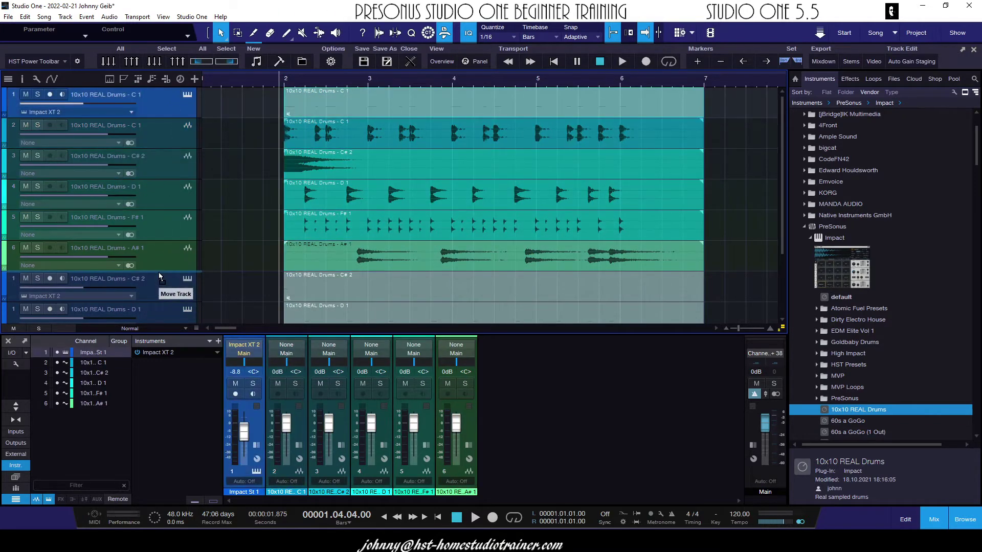
left_click_drag(159, 276, 159, 276)
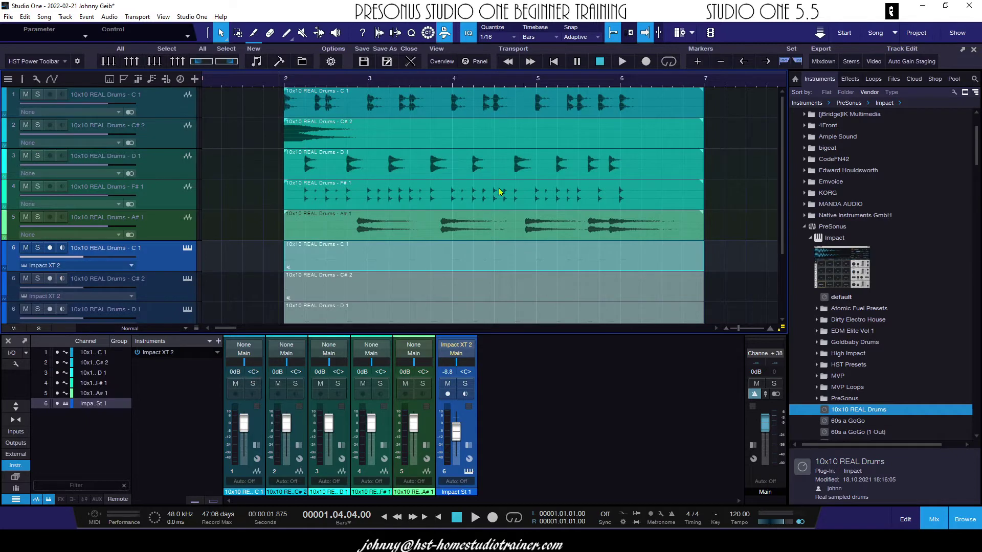
scroll(499, 316, "down", 3)
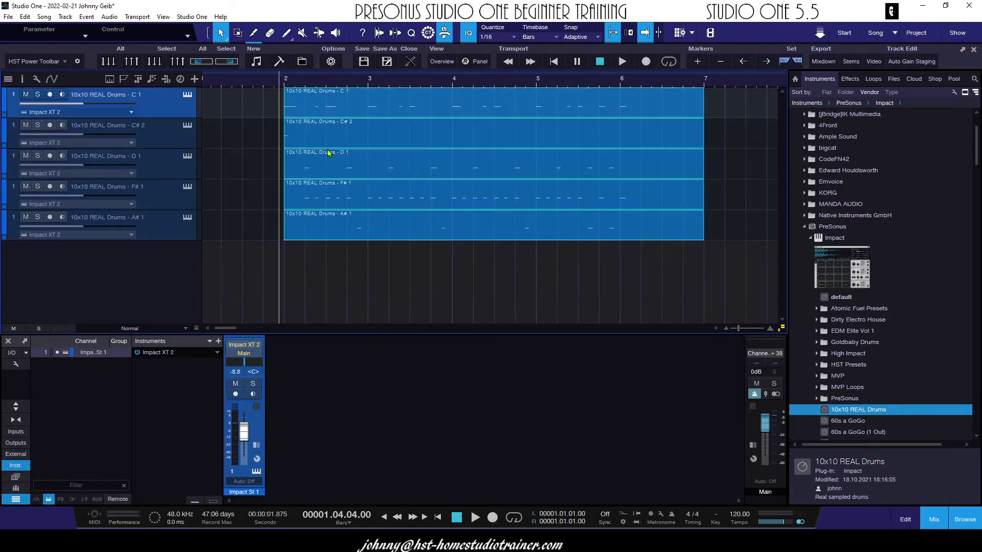
Select all five drum tracks and set up Transform to Audio Track with Render Inserts off.
left_click(166, 232, "shift")
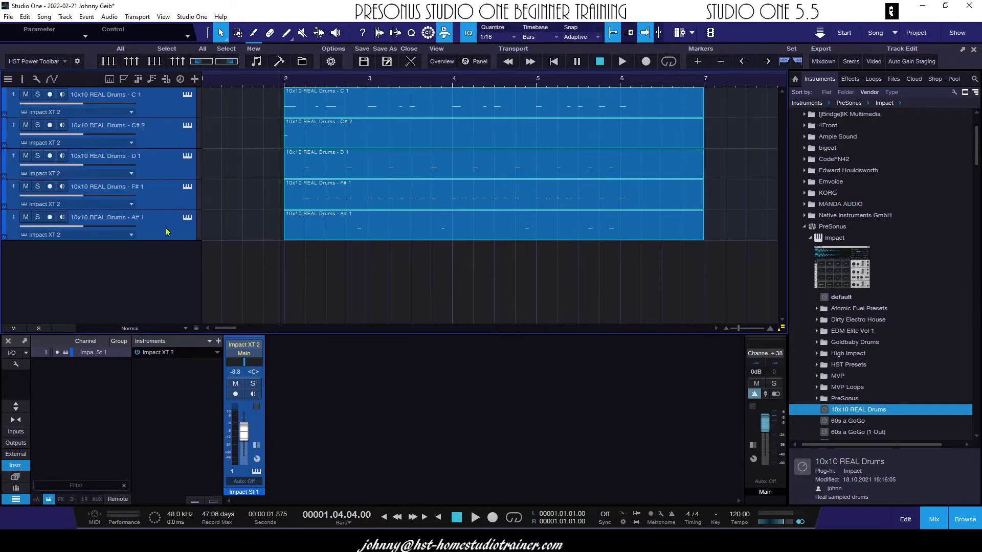
right_click(165, 163)
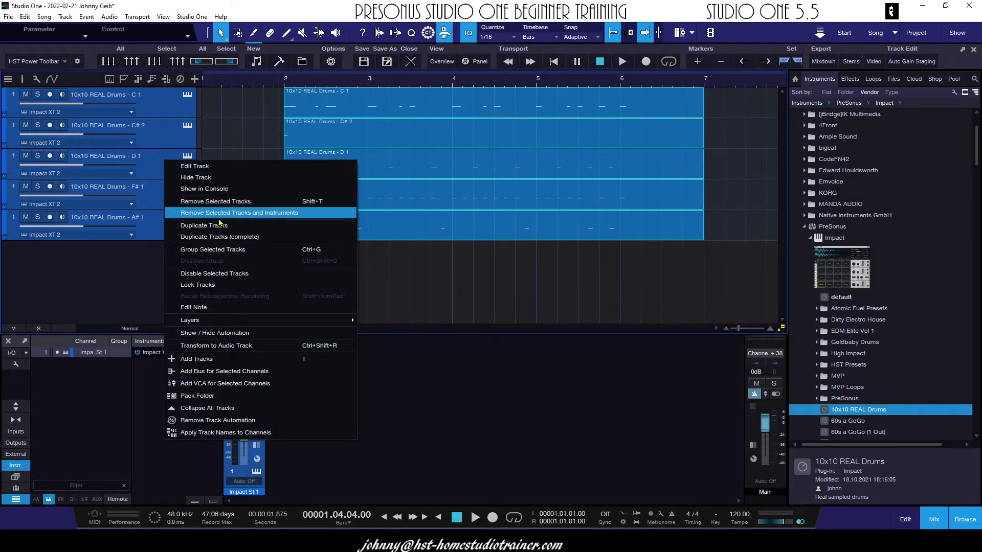
left_click(231, 347)
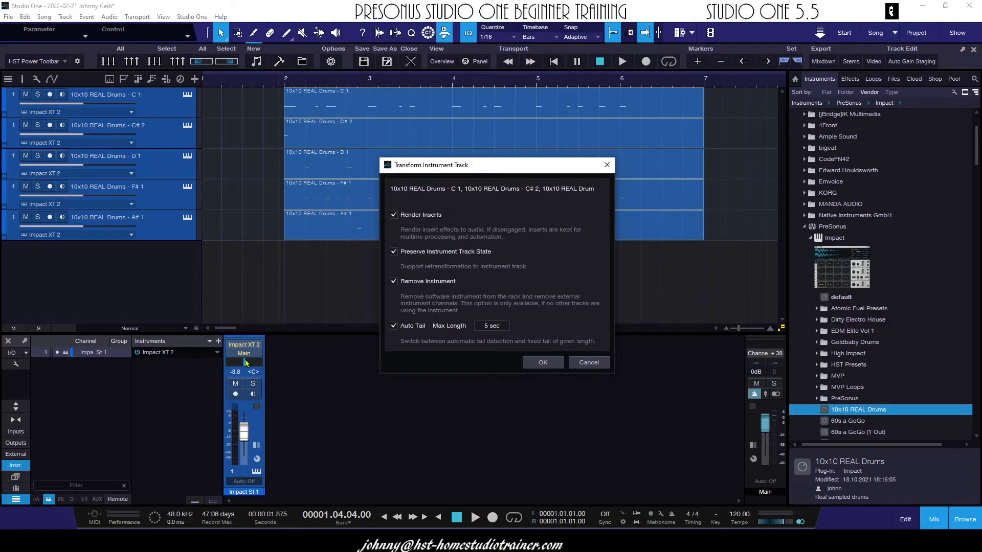
left_click(394, 215)
Confirm the transform, turning the five drum tracks C 1 to A# 1 into audio tracks.
left_click(545, 365)
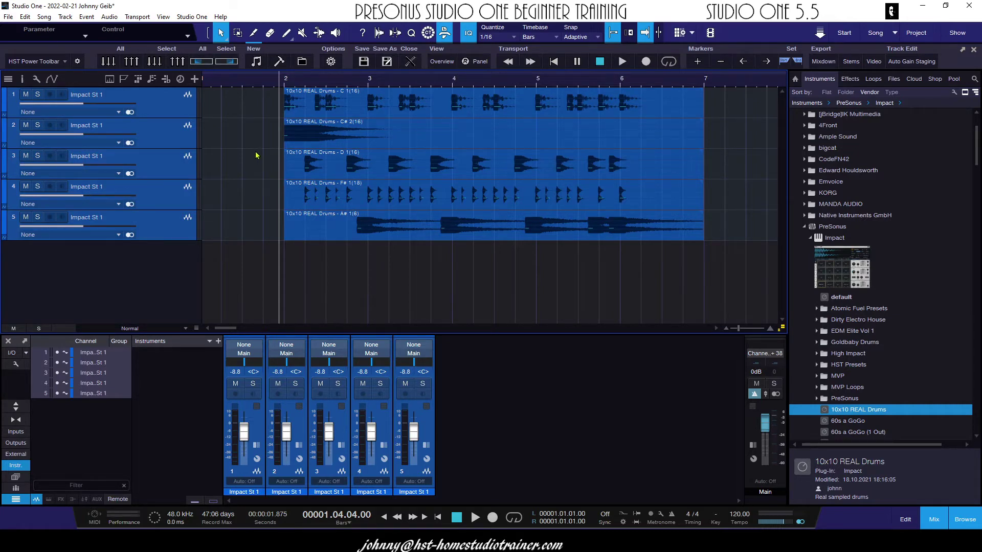
right_click(167, 230)
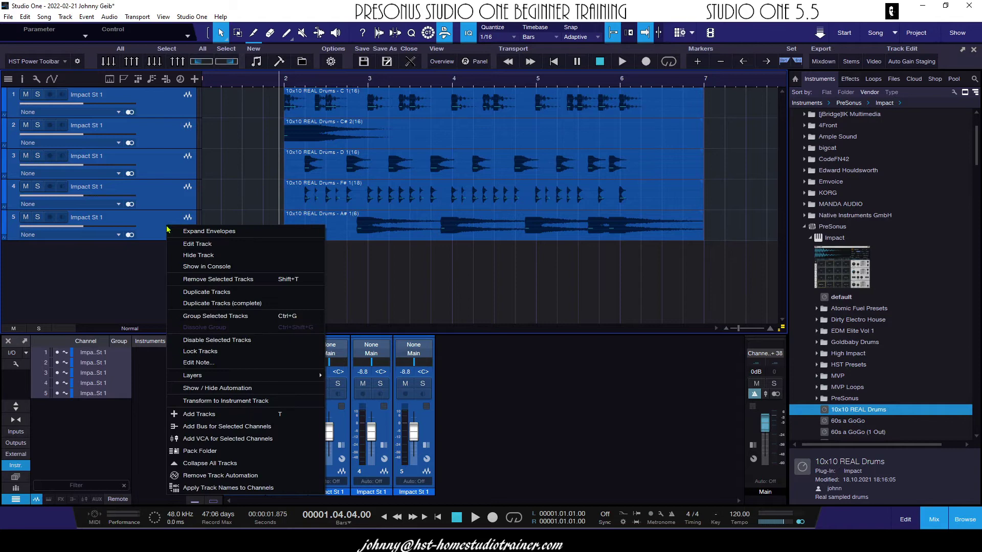
Transform the audio tracks back into Impact XT 2 instrument tracks and select all five.
left_click(225, 403)
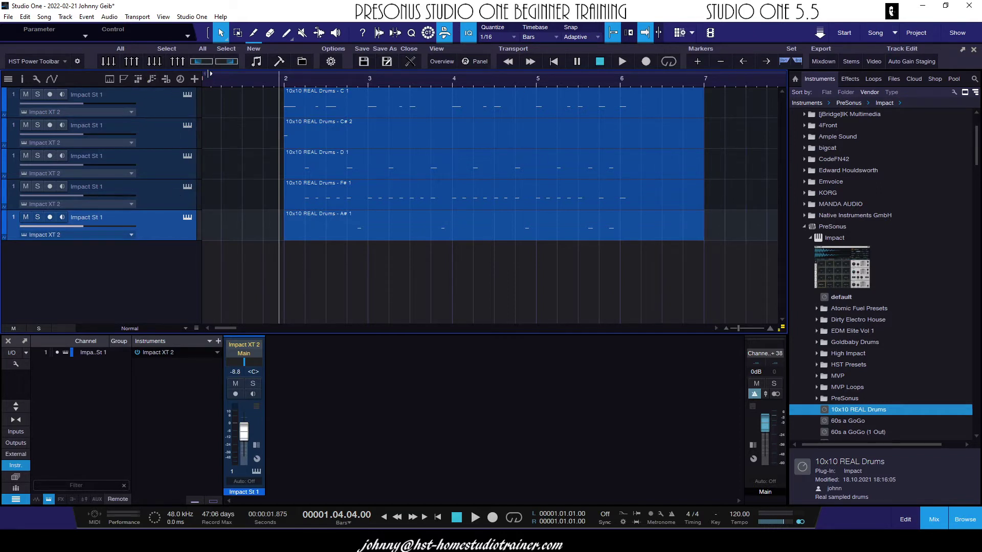
left_click(163, 112, "shift")
Open and cancel the Transform to Audio Track dialog, then select all five drum events.
right_click(164, 112)
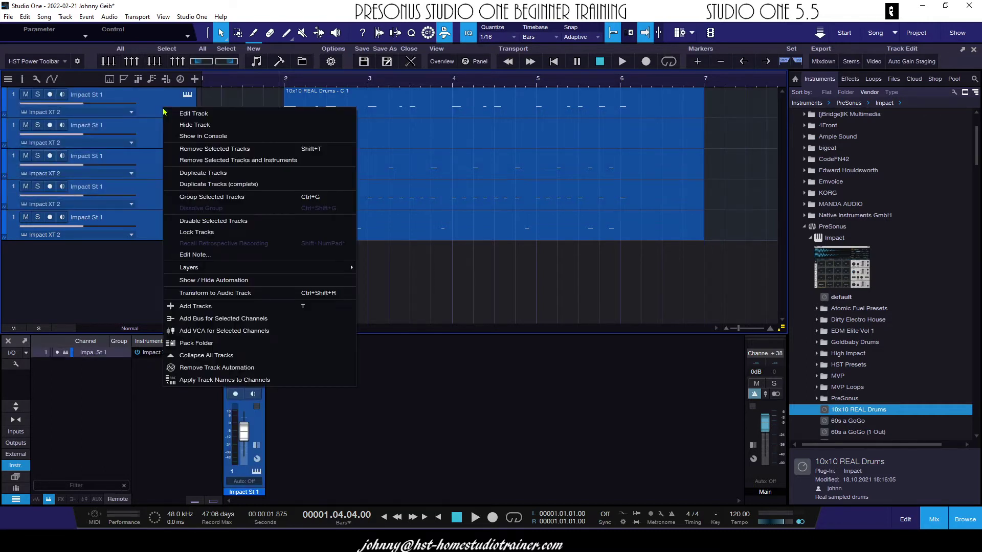
left_click(212, 293)
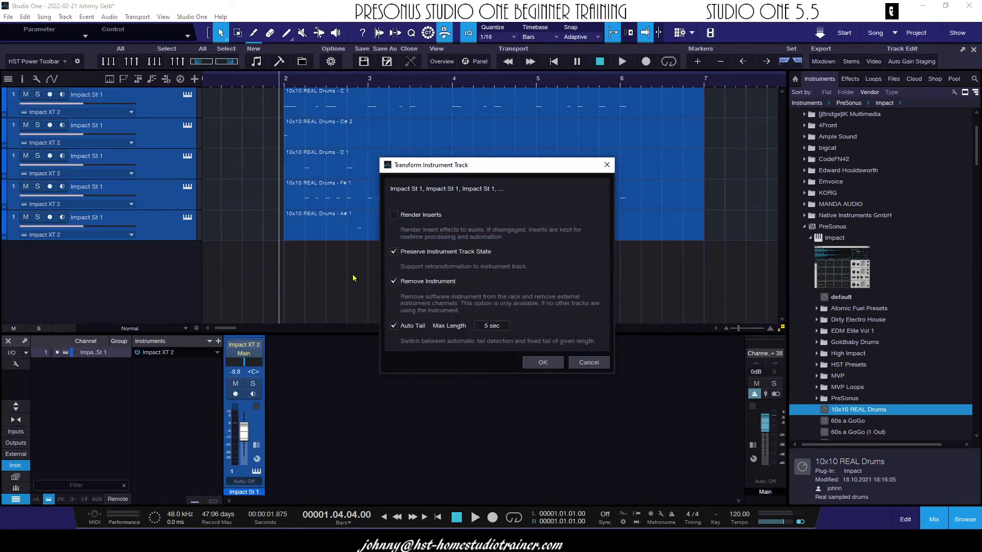
left_click(543, 364)
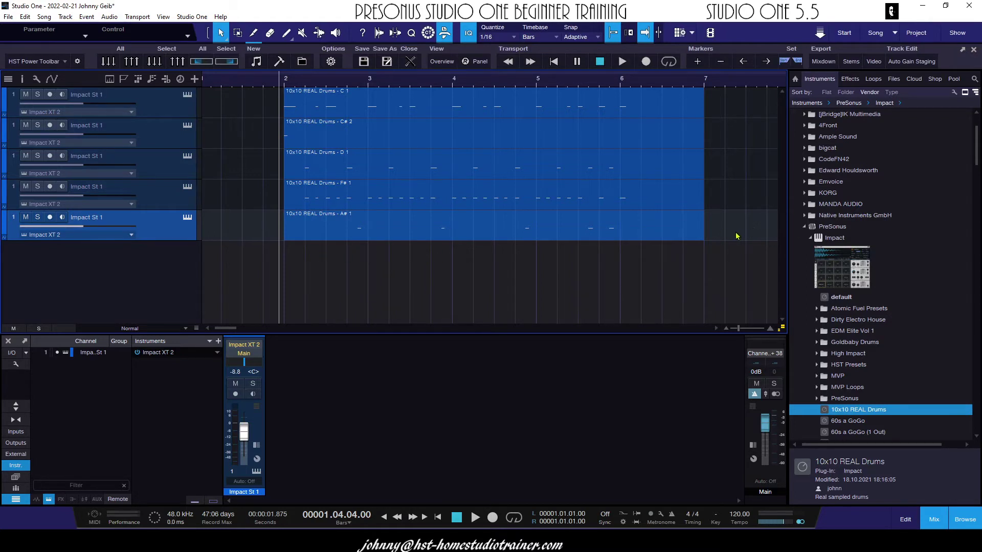
left_click_drag(741, 241, 303, 115)
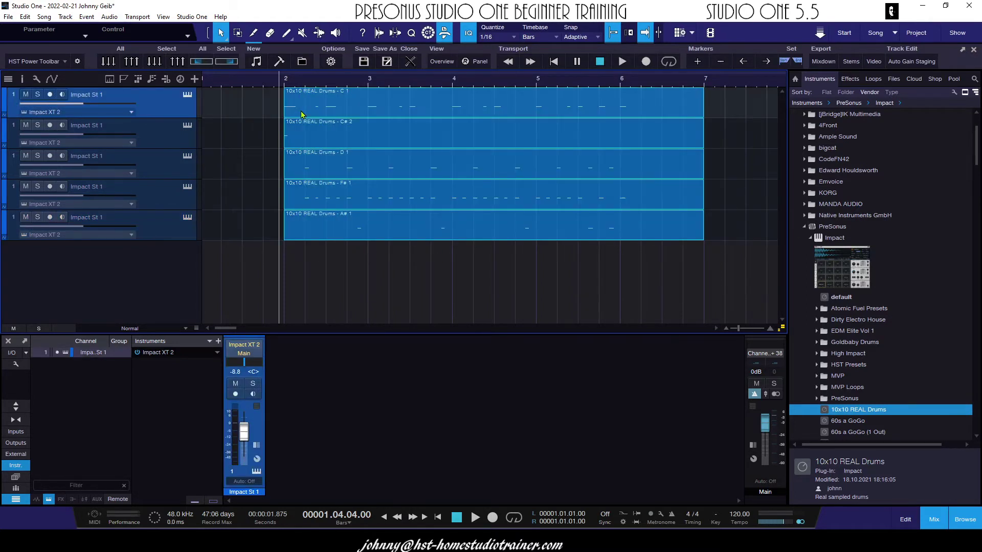
Bounce the five drum events to new audio tracks and place Impact XT 2 below them.
right_click(368, 138)
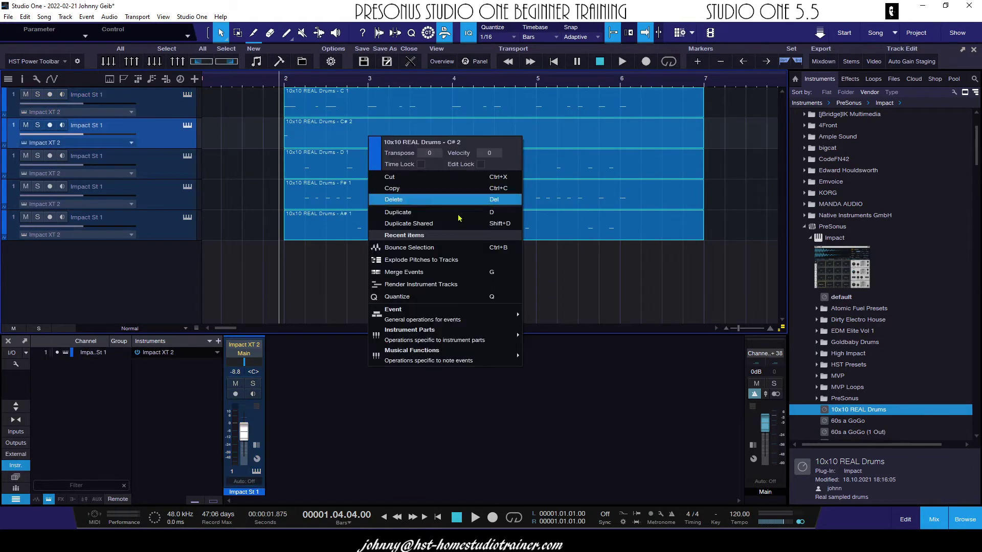
left_click(502, 251)
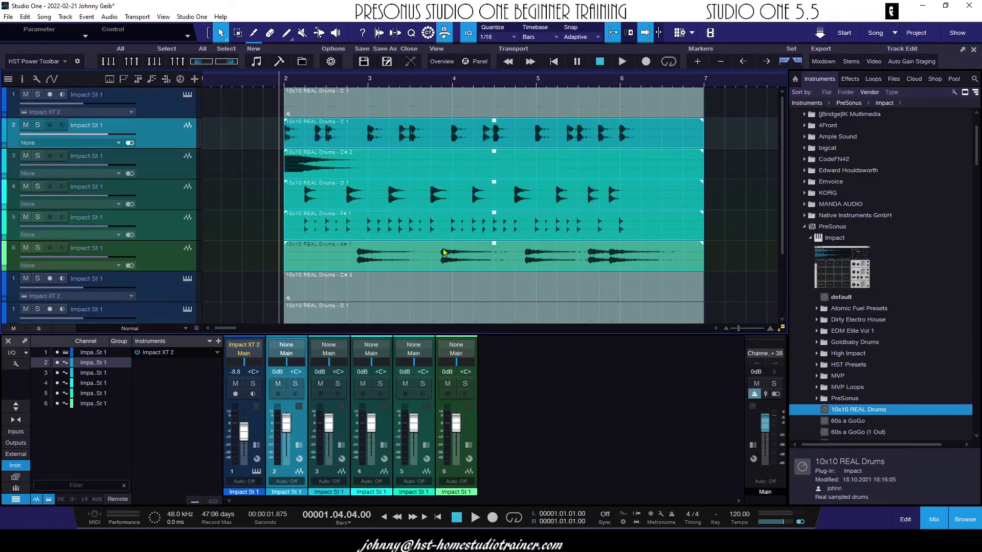
left_click(180, 111)
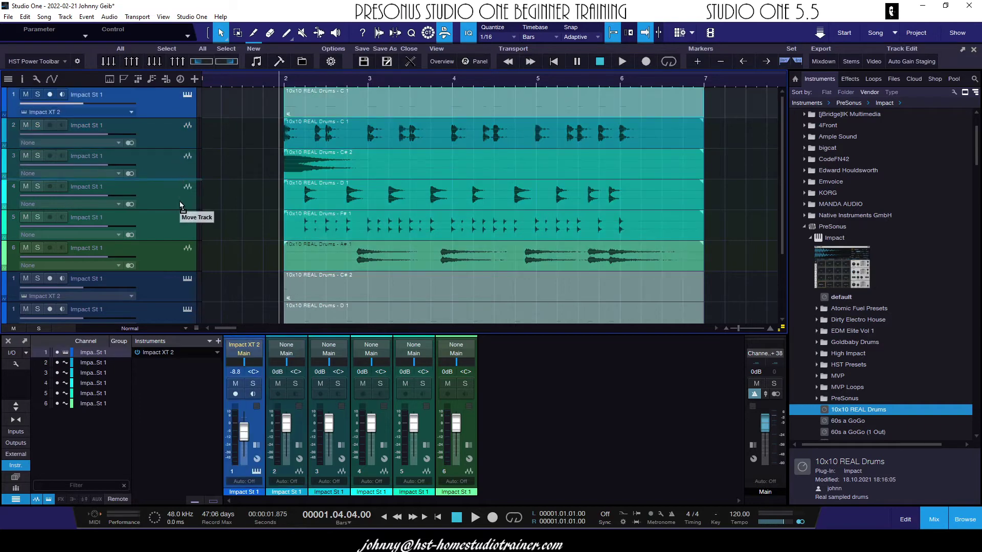
left_click_drag(164, 271, 164, 273)
scroll(261, 195, "down", 3)
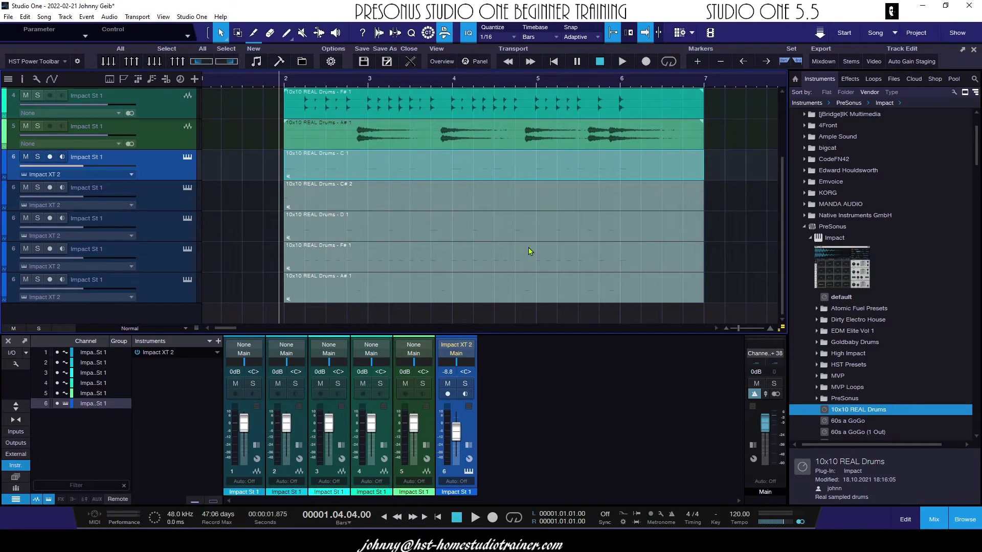
Hide the Impact XT 2 instrument tracks in the Track List, leaving the five audio tracks visible.
left_click(8, 80)
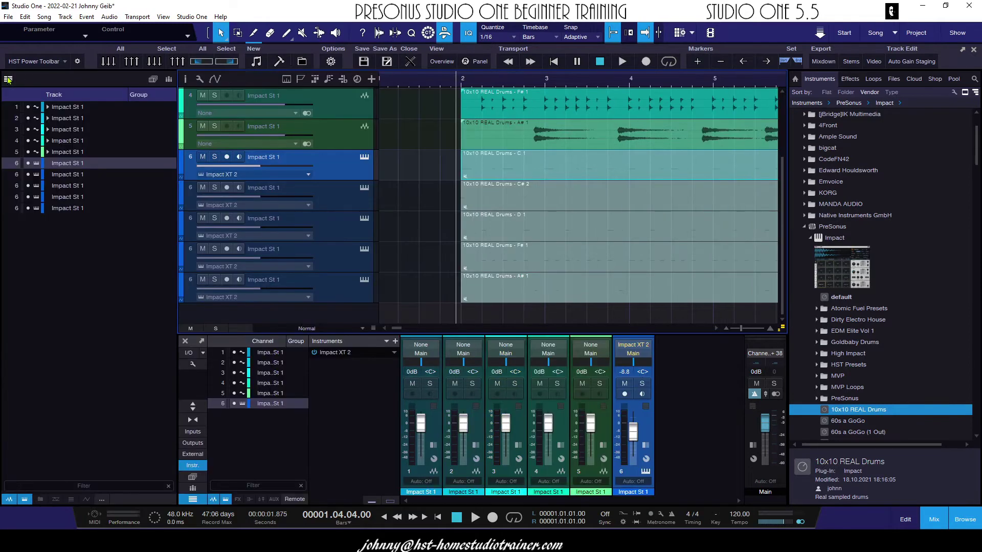
left_click_drag(28, 164, 30, 208)
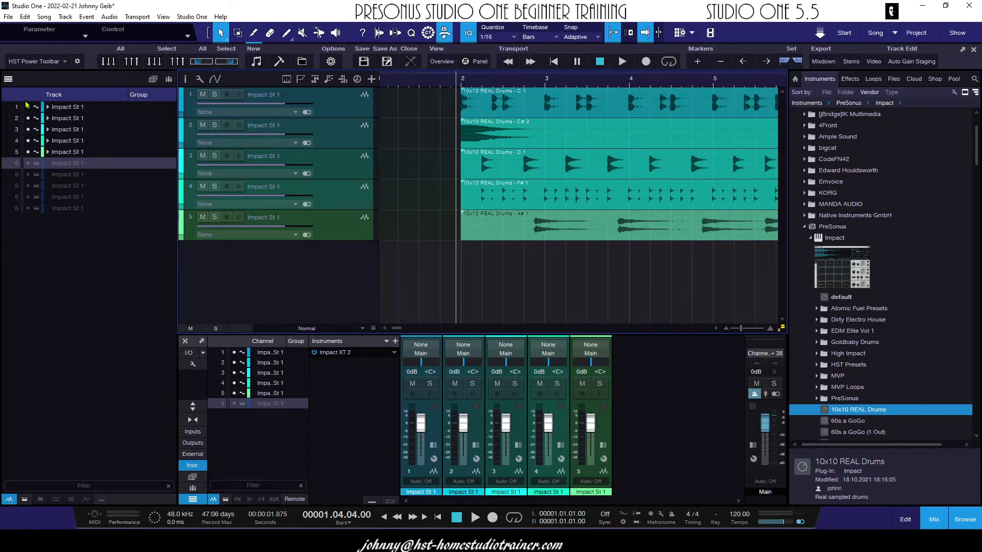
left_click(8, 79)
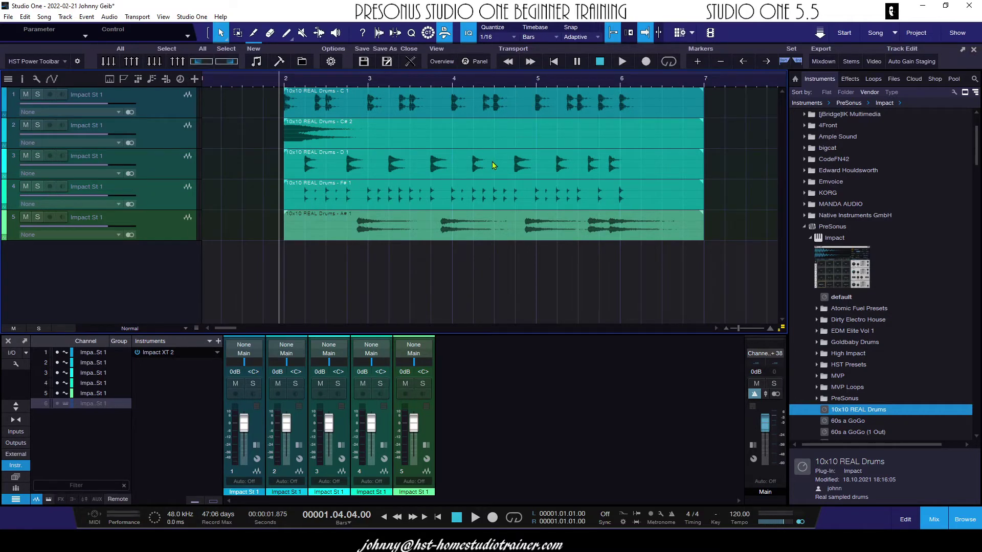
Switch all five drum audio tracks to mono on Input 1, then reselect their events.
left_click_drag(745, 231, 345, 88)
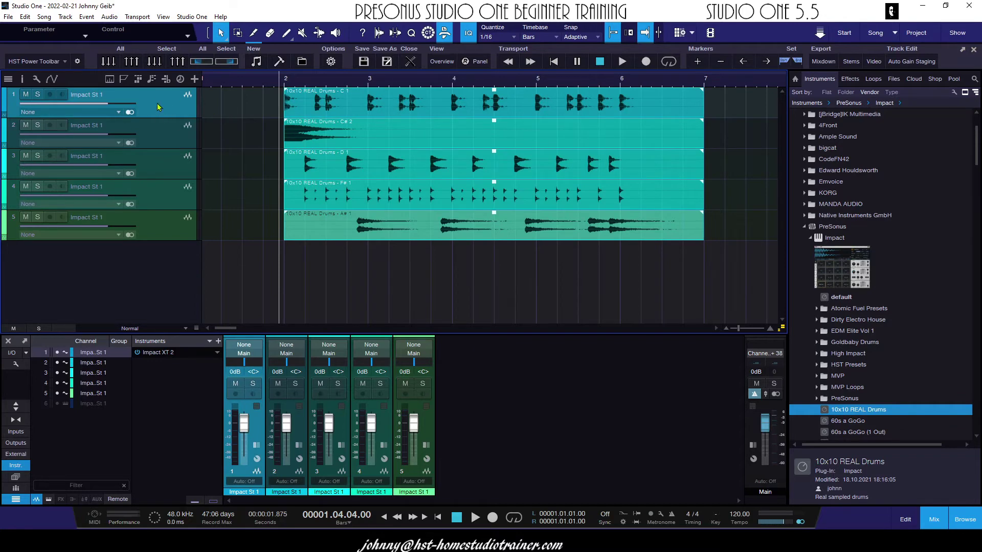
left_click(212, 186)
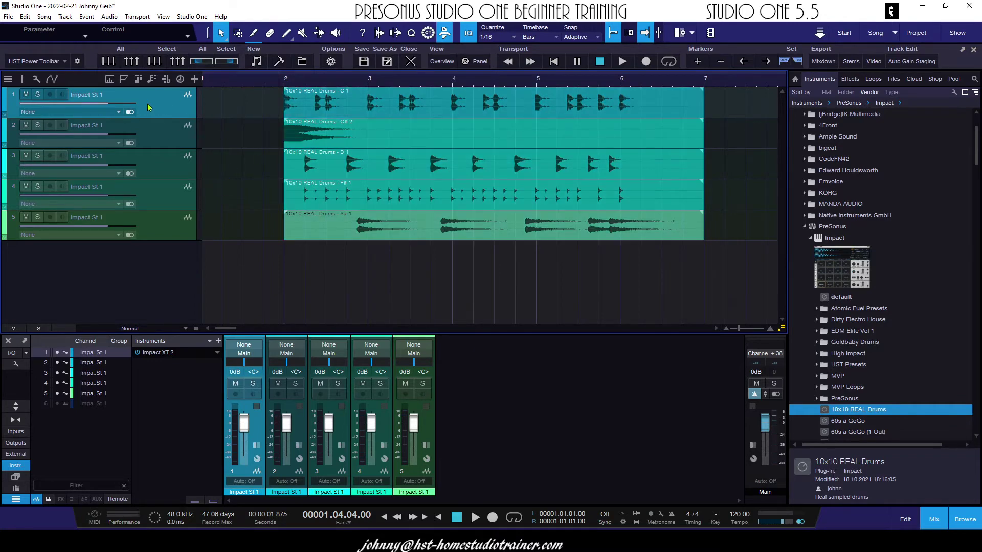
left_click(155, 232, "shift")
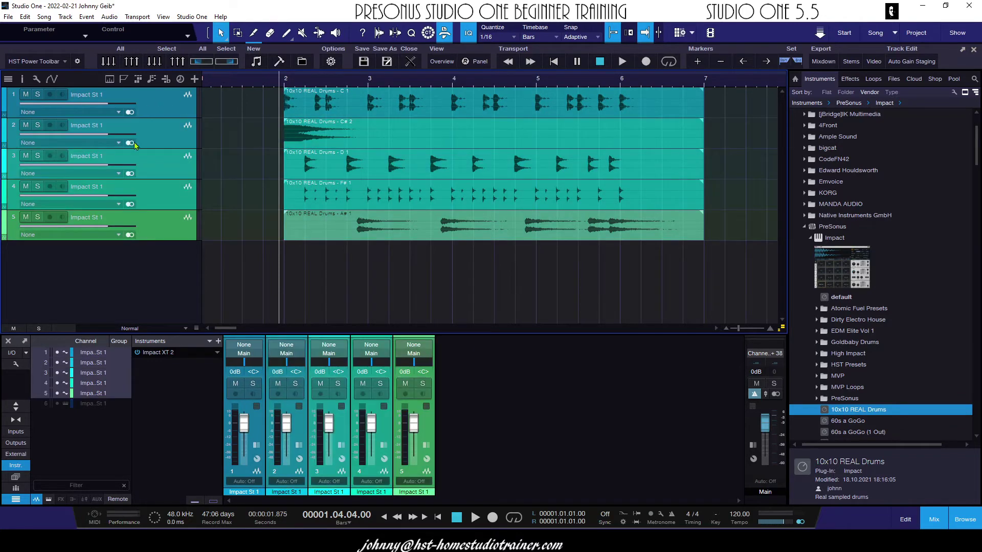
left_click(130, 113)
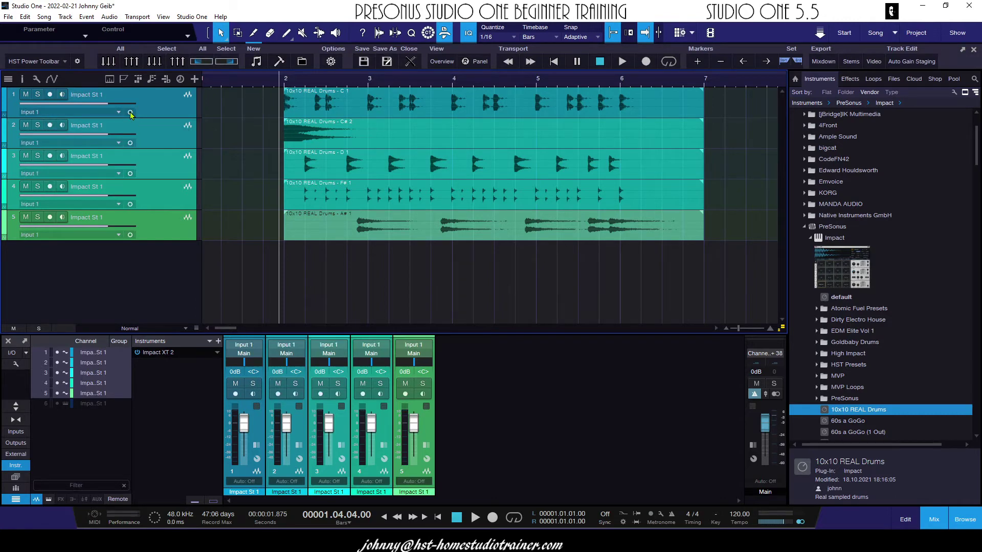
left_click_drag(726, 239, 283, 104)
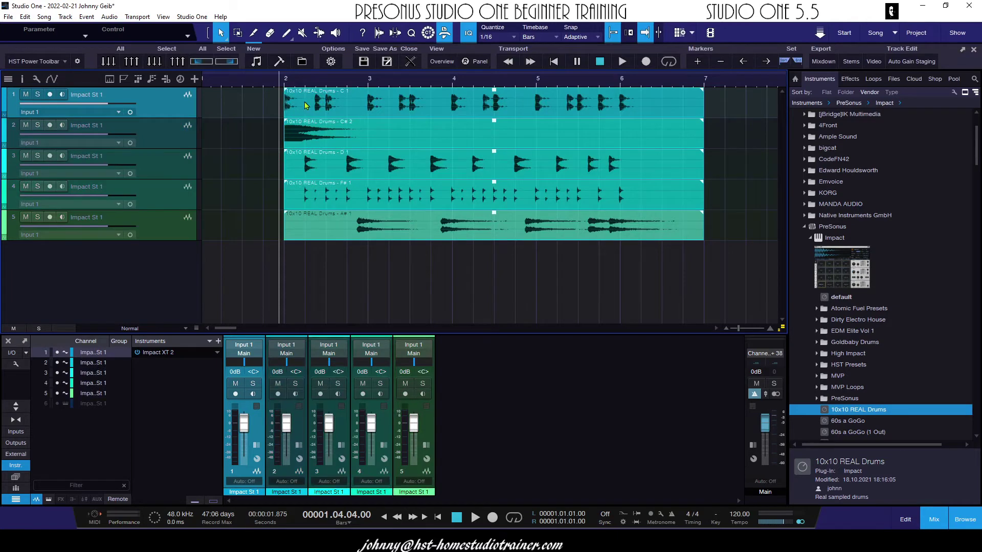
Bounce the five drum events into mono audio events Impact St 1(8)–(12) and show the track list.
right_click(408, 144)
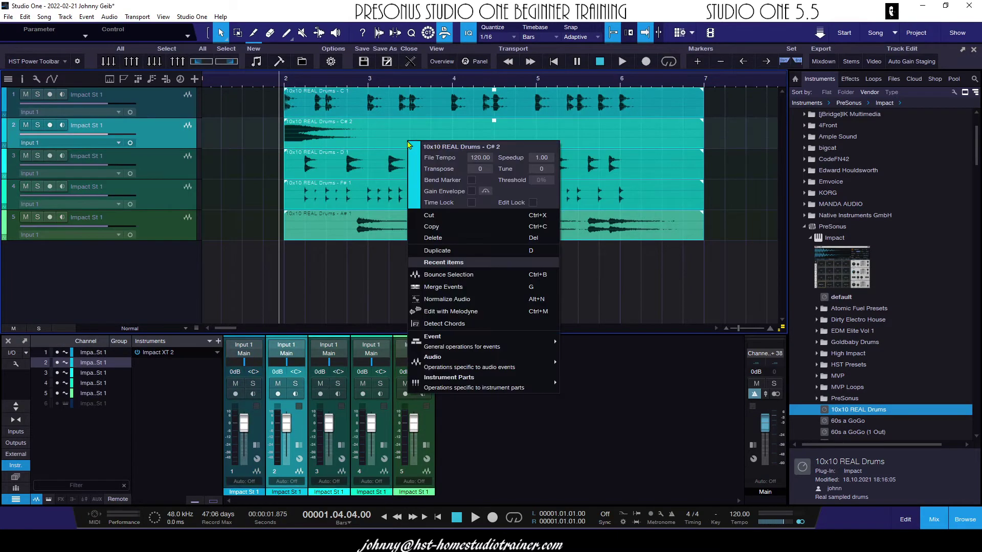
left_click(450, 275)
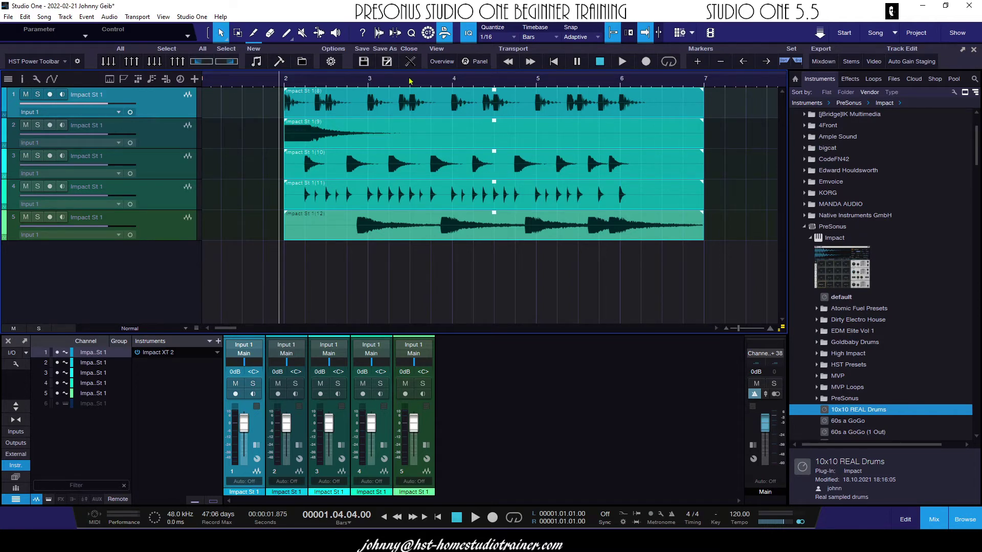
left_click(7, 79)
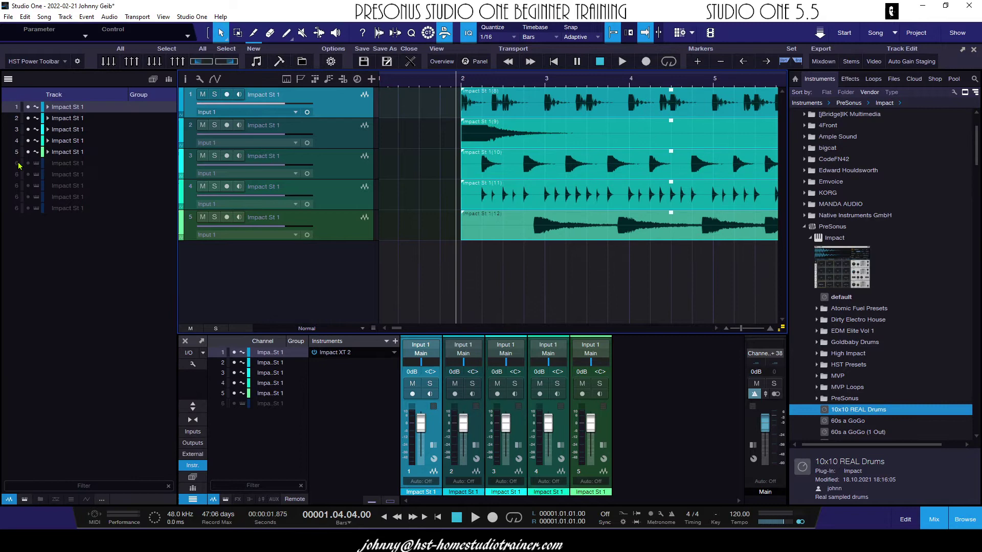
Select the fifth drum track and hide the track list, leaving five Impact XT 2 note tracks.
left_click(330, 224)
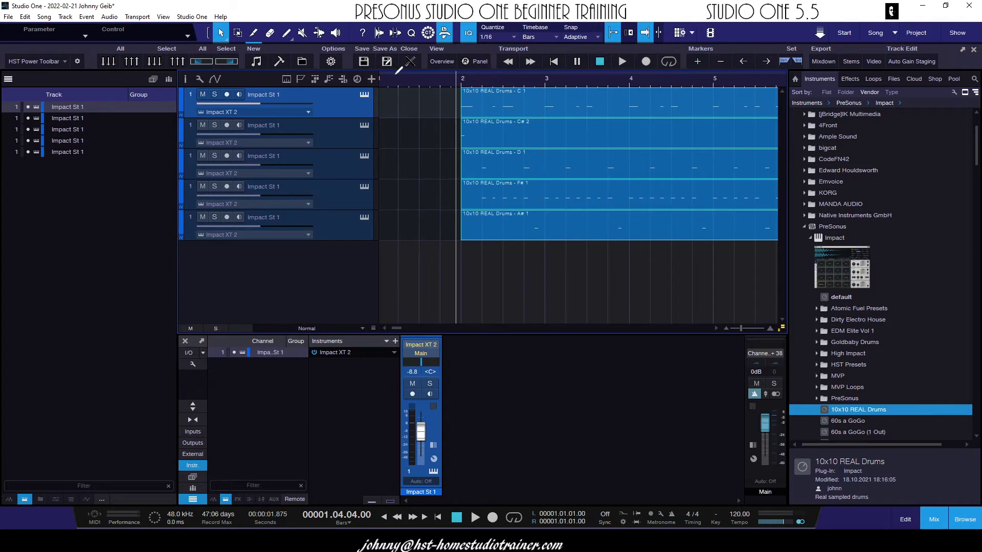
left_click(8, 79)
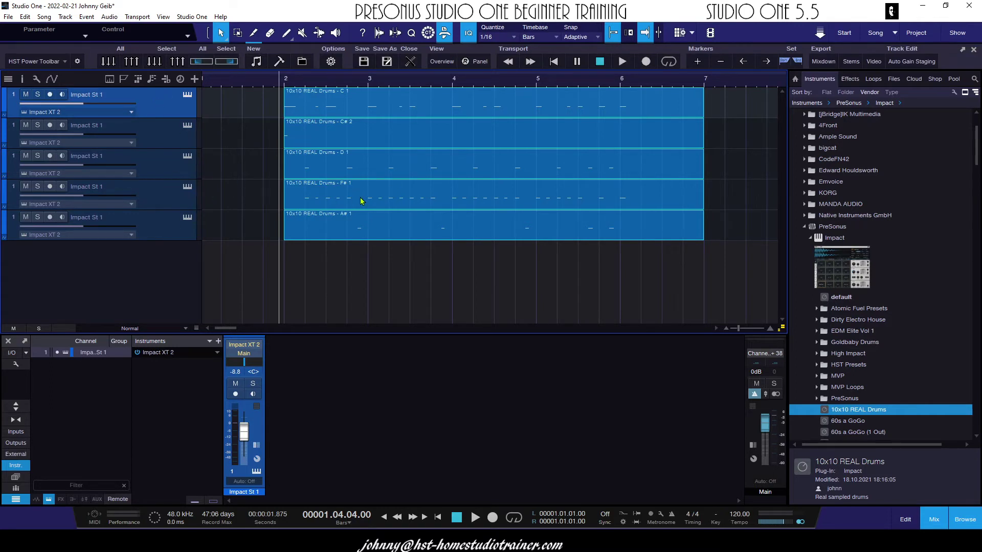
Play and stop the drum pattern, then select all five drum tracks together.
key("space")
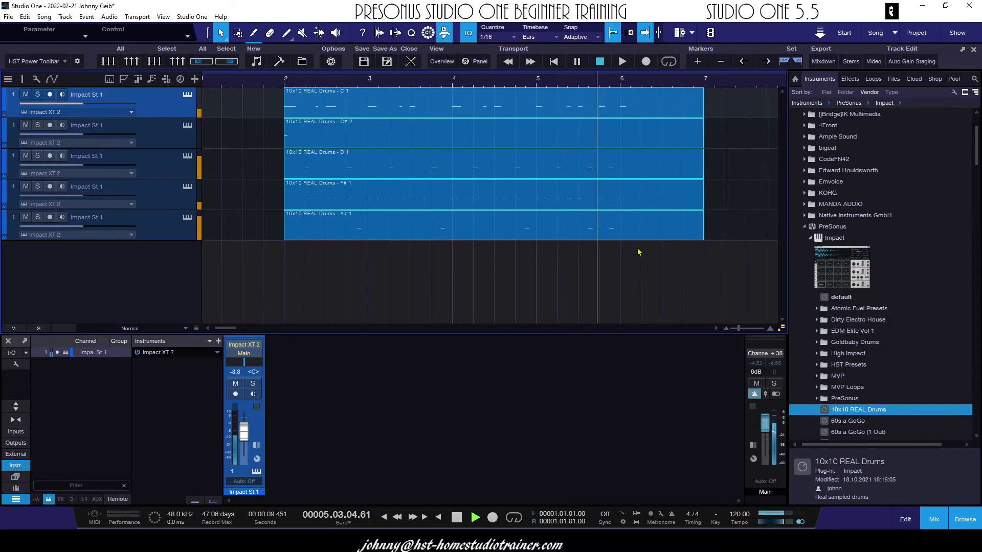
key("space")
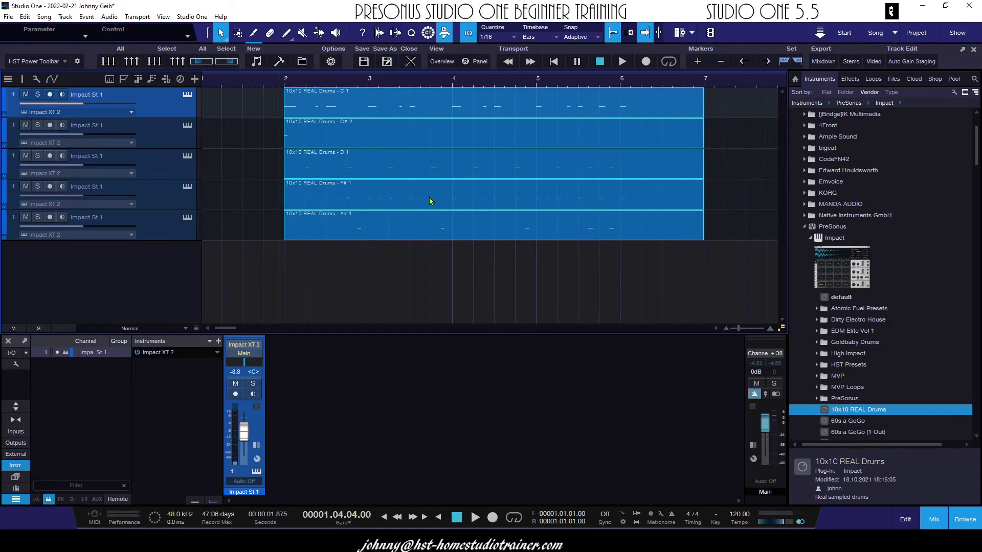
left_click(170, 228, "shift")
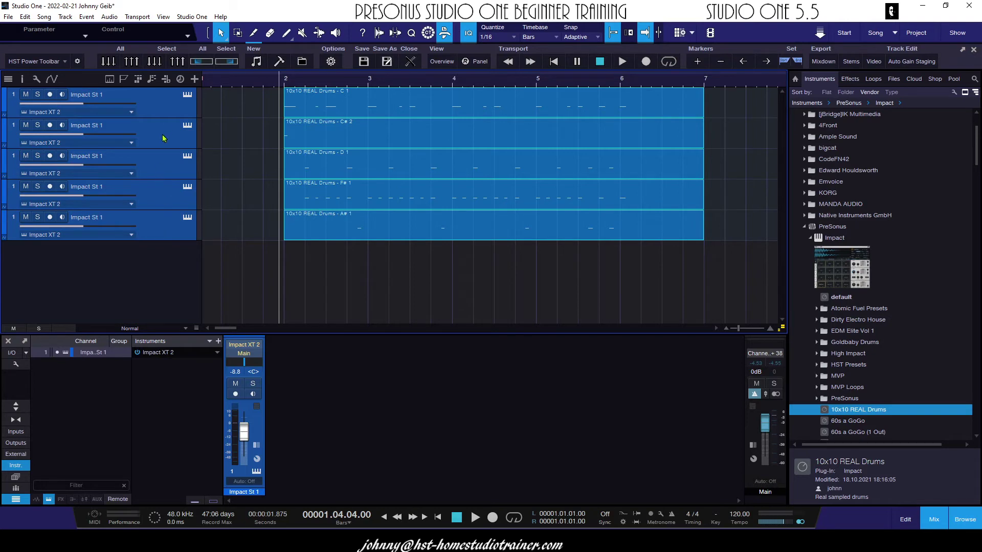
Transform the five drum tracks to audio tracks, removing the instrument, and play them back.
right_click(162, 112)
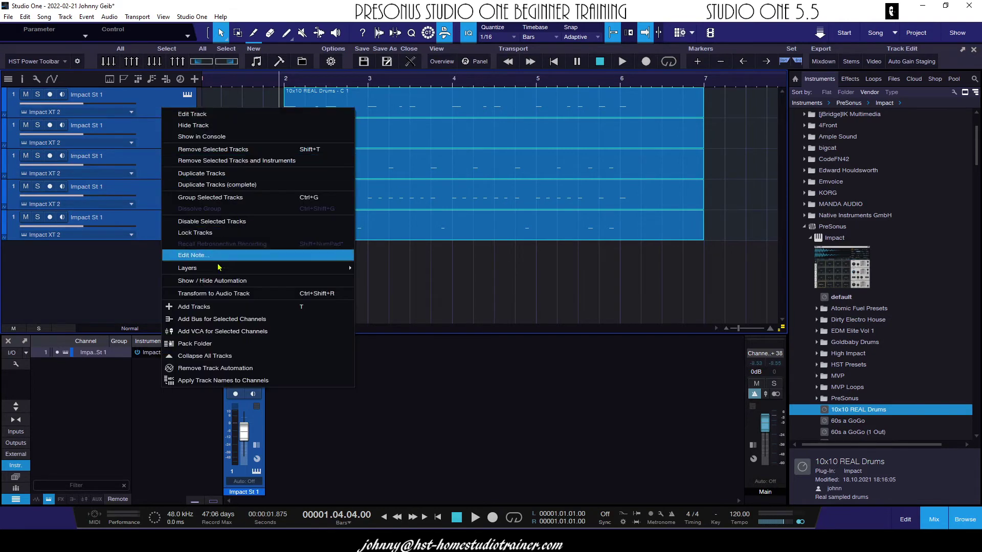
left_click(220, 294)
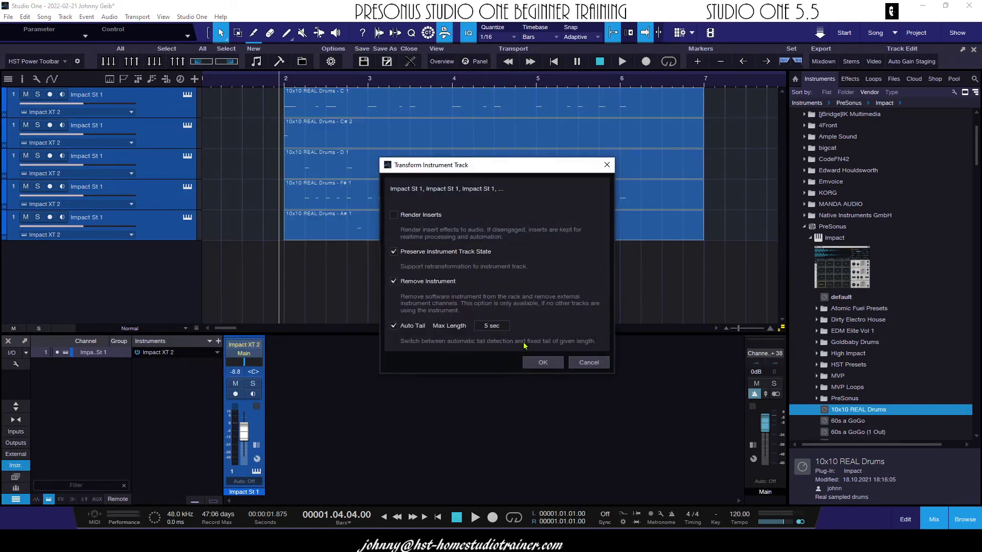
left_click(543, 363)
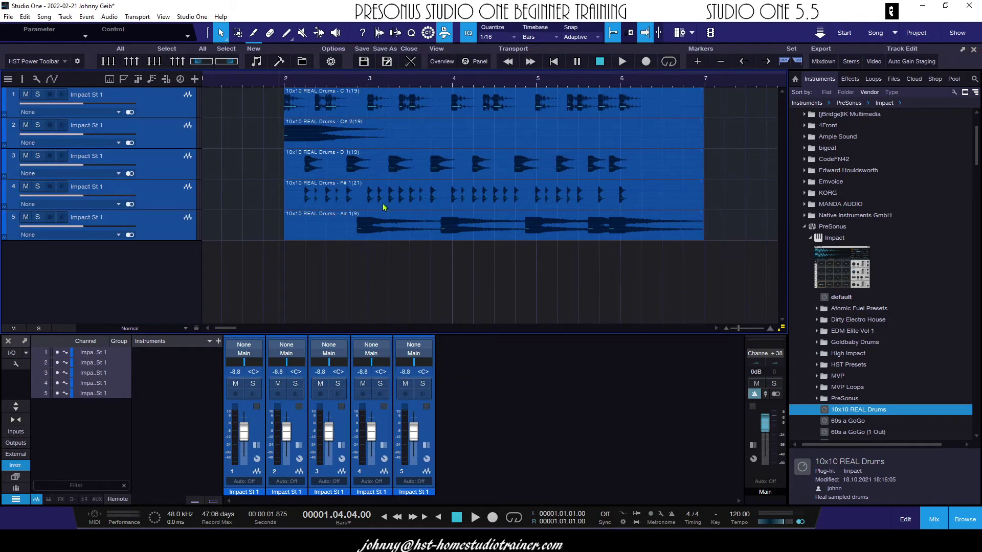
key("space")
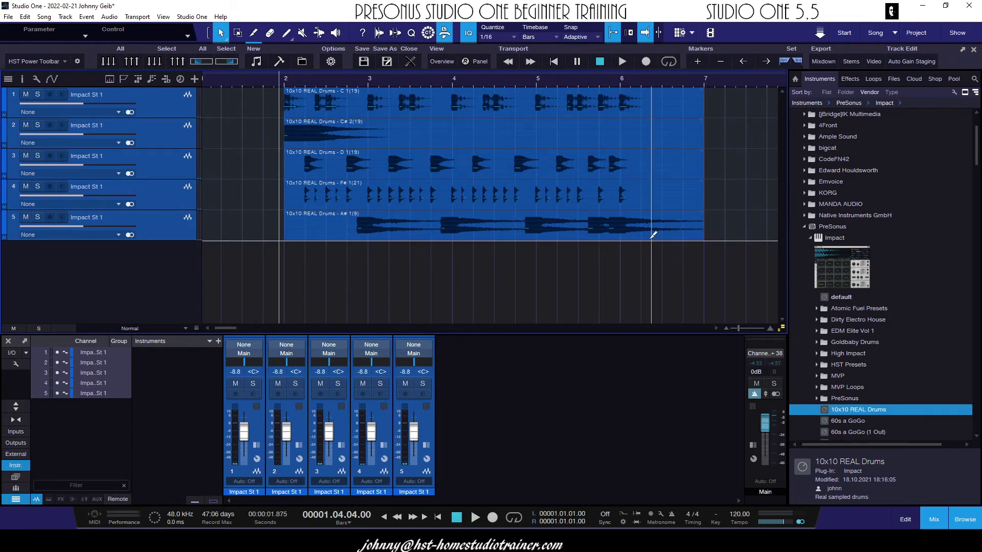
Undo the audio transform with Ctrl+Z and select the fourth and fifth drum tracks.
key("ctrl+z")
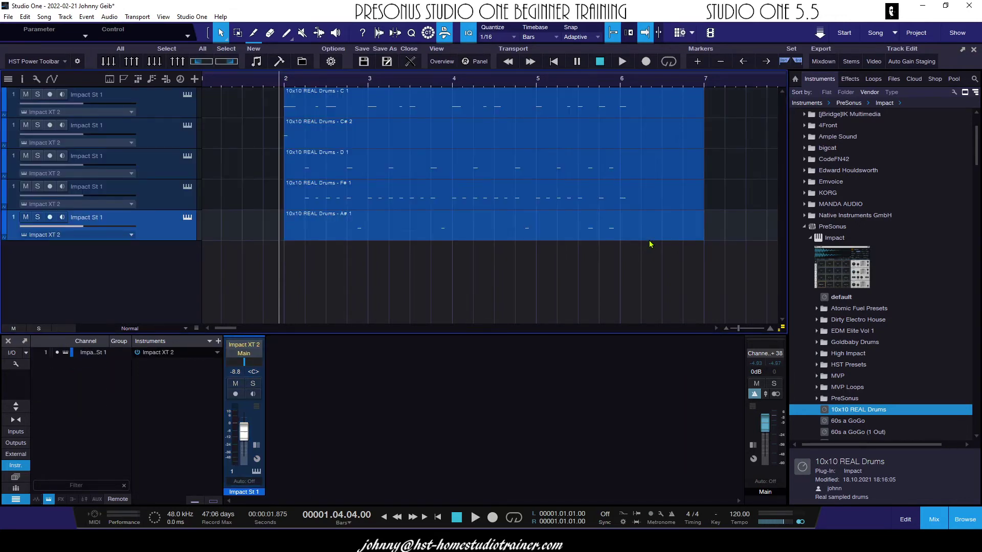
left_click(161, 206)
left_click(161, 211)
left_click(163, 200)
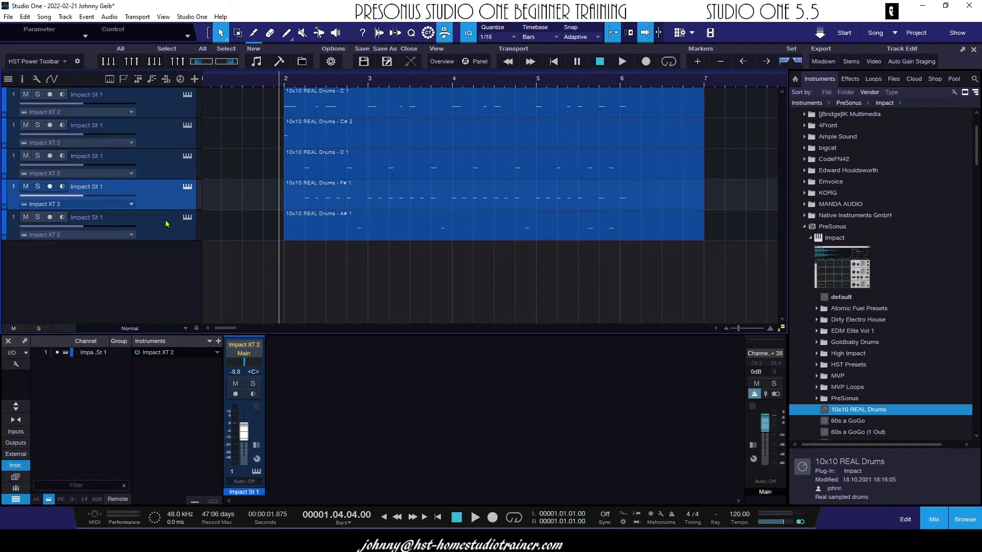
left_click(164, 219)
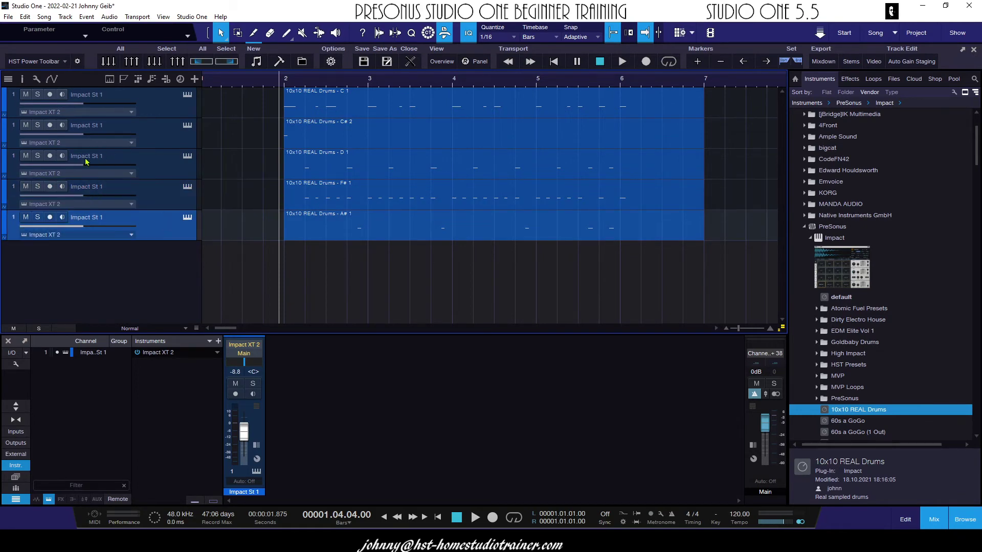
Open and close the Impact XT 2 instrument editor twice.
left_click(188, 95)
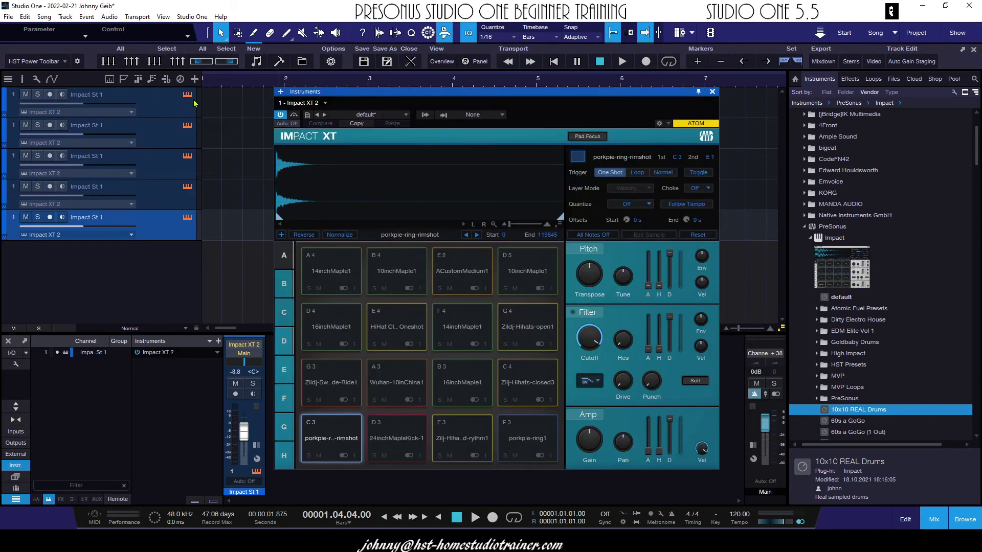
left_click(712, 92)
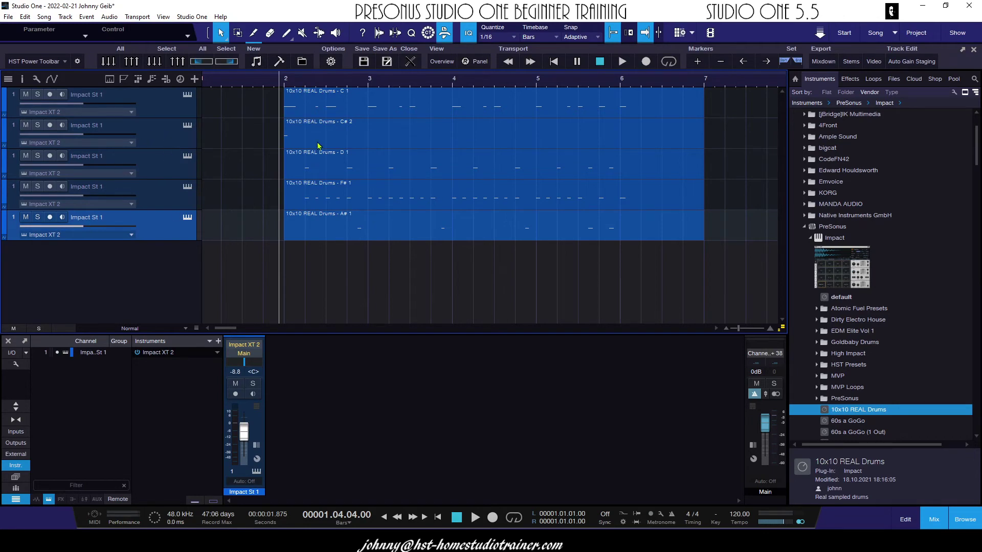
left_click(187, 95)
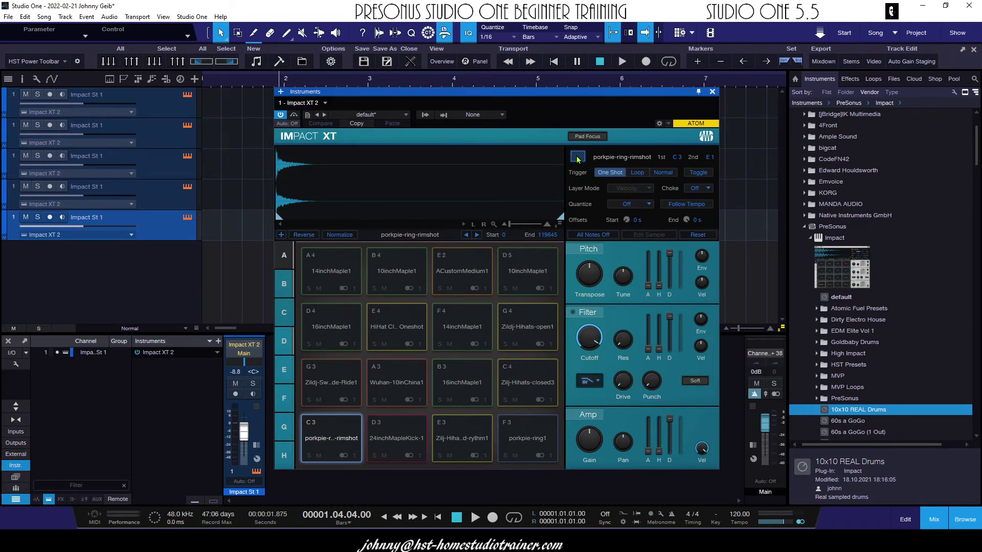
left_click(711, 82)
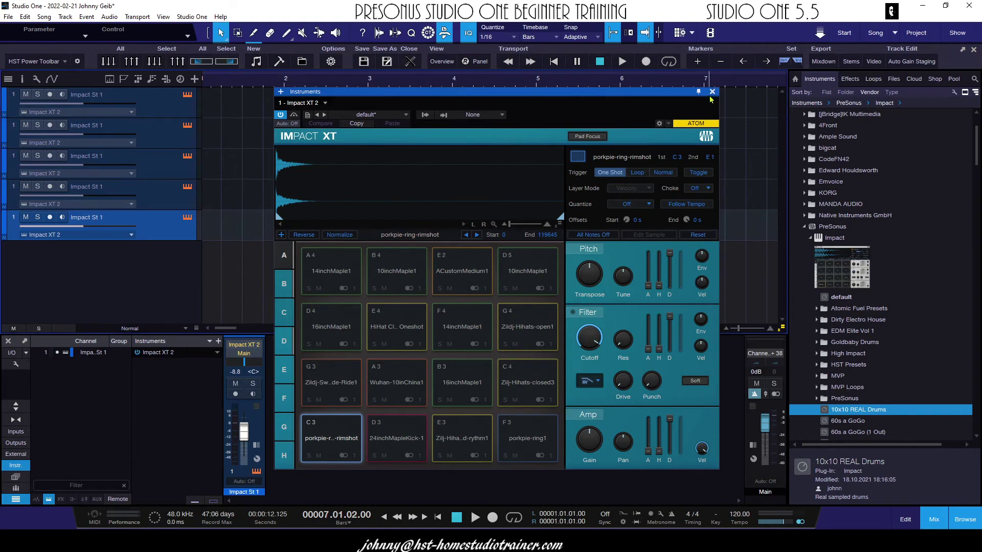
left_click(713, 92)
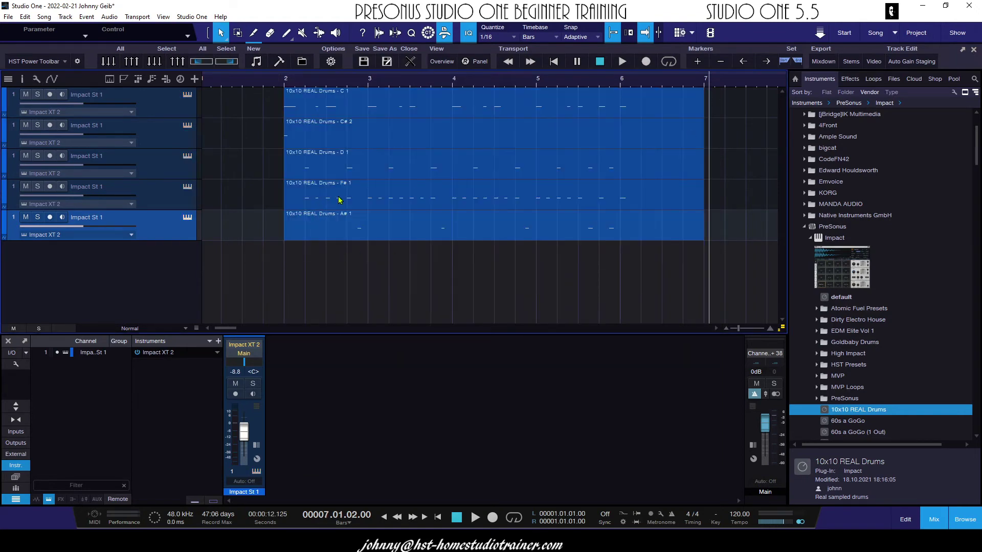
Play from just after bar 2, then move the A#1 event onto the F#1 track at bar 2.
left_click(315, 82)
key("space")
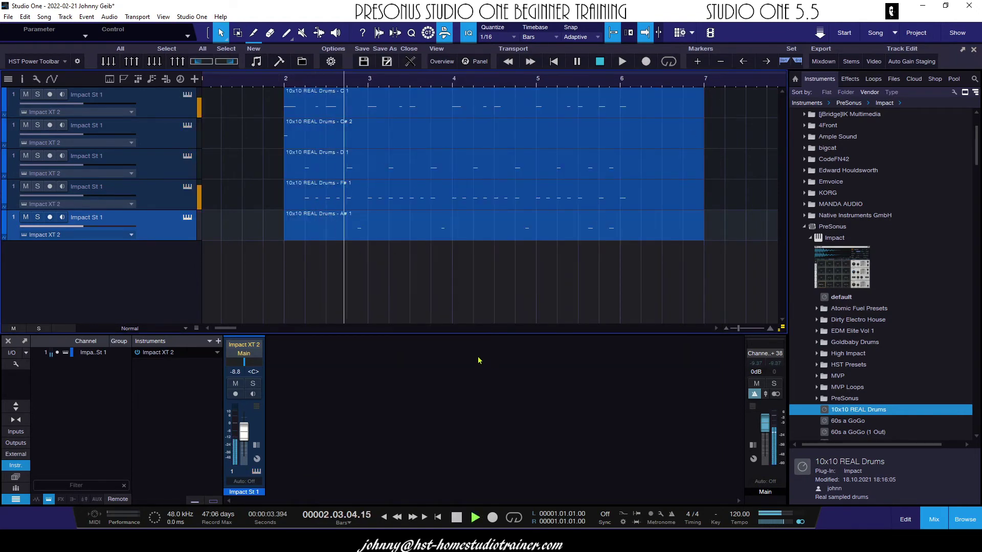
key("space")
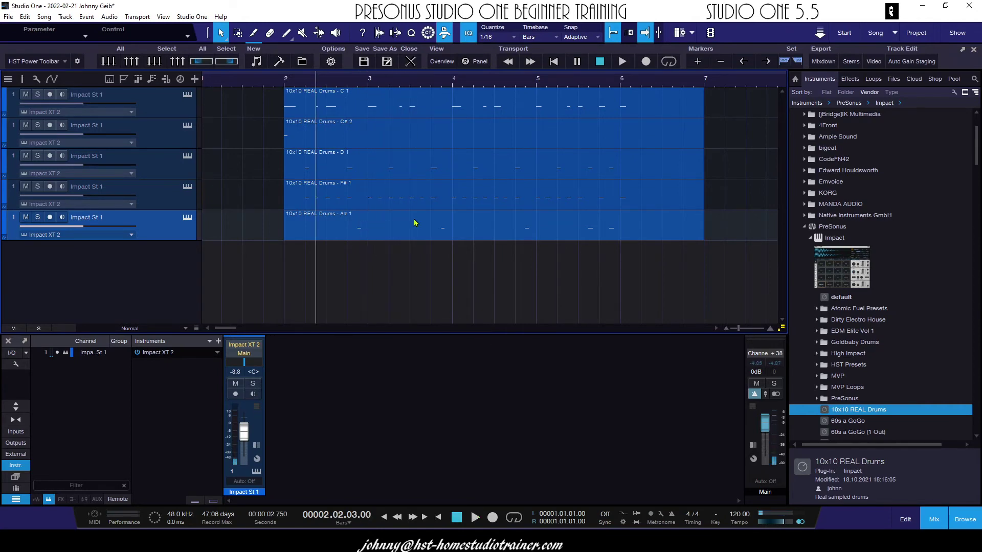
left_click(432, 200)
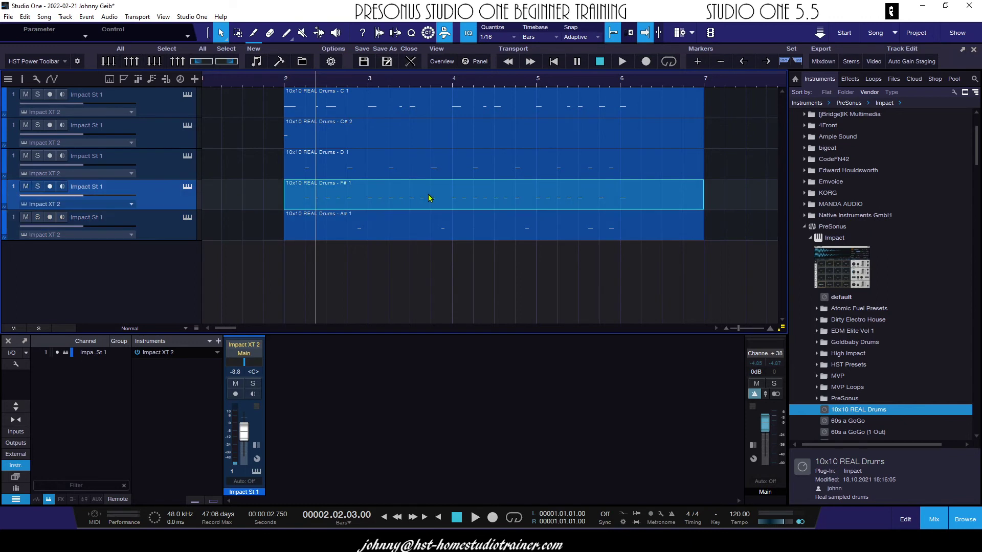
left_click(417, 229)
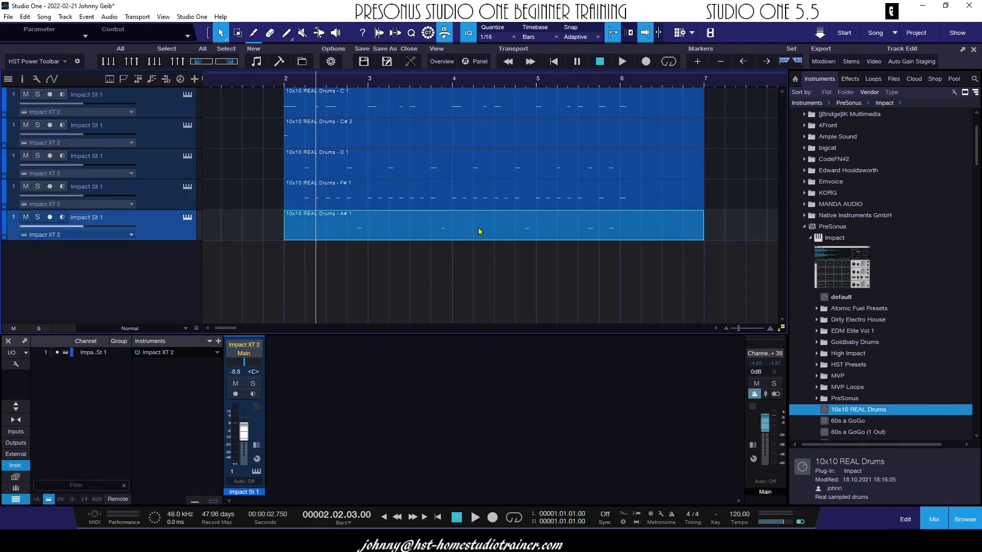
left_click_drag(479, 231, 478, 207)
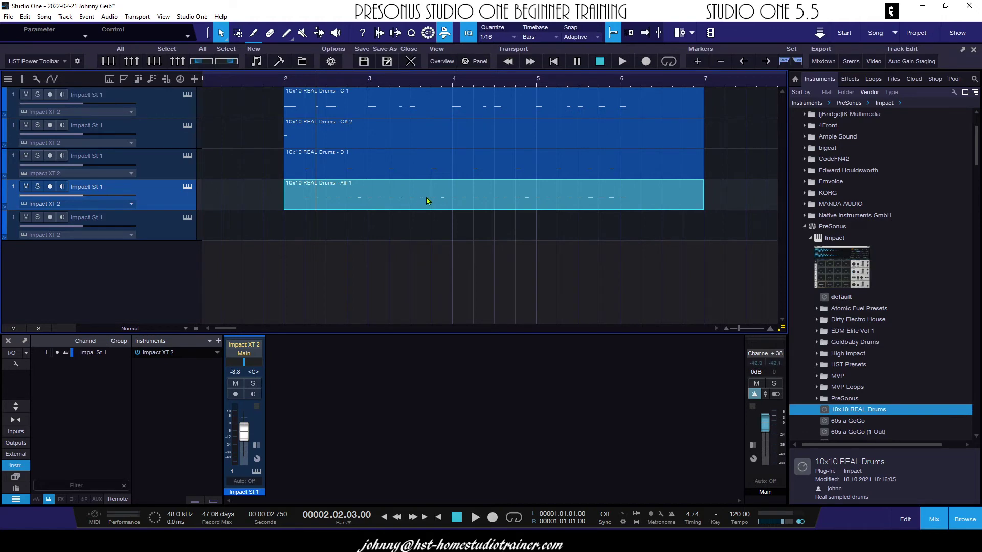
Merge the drum events into Impact St 1 events, play them back, and select all drum tracks.
key("ctrl+a")
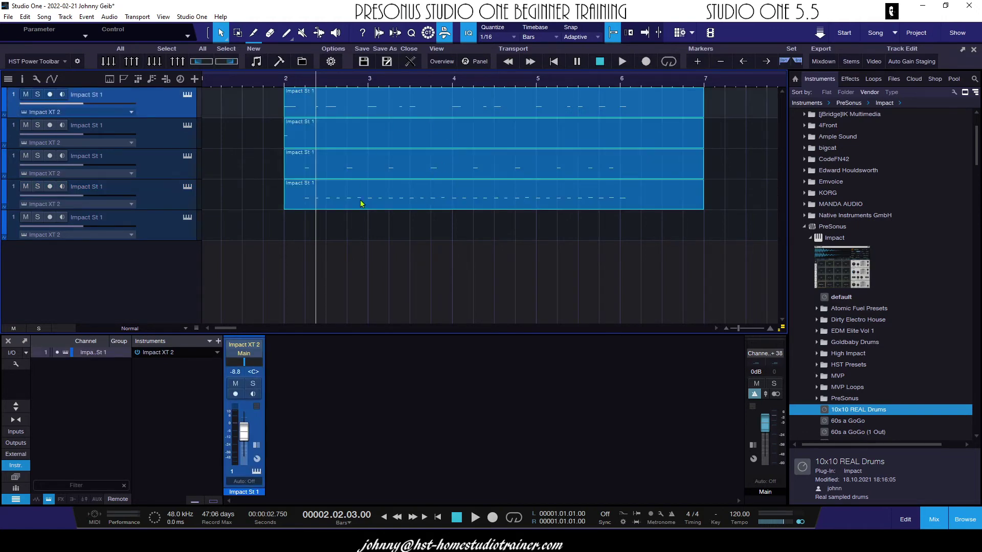
left_click(630, 198)
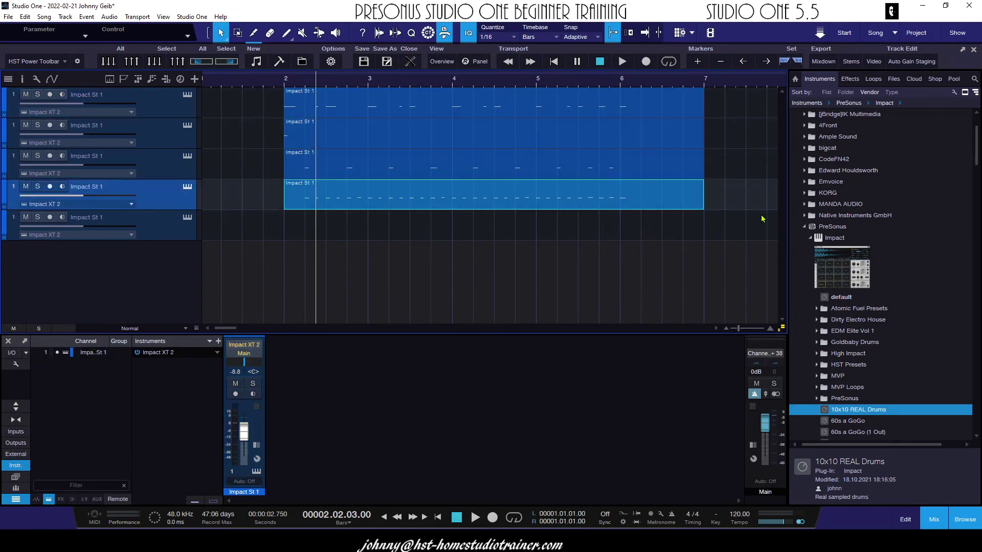
key("space")
key("space")
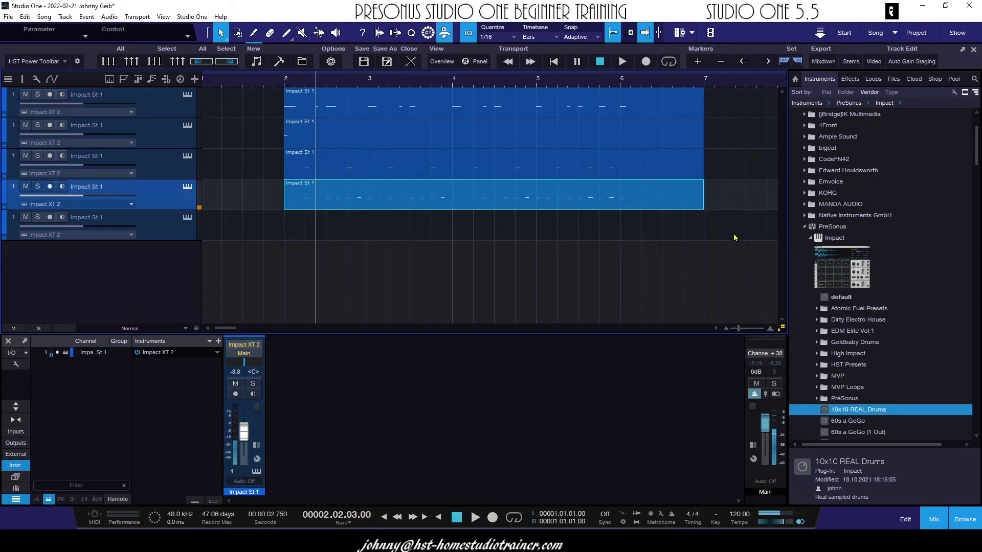
left_click(735, 238)
left_click(169, 110)
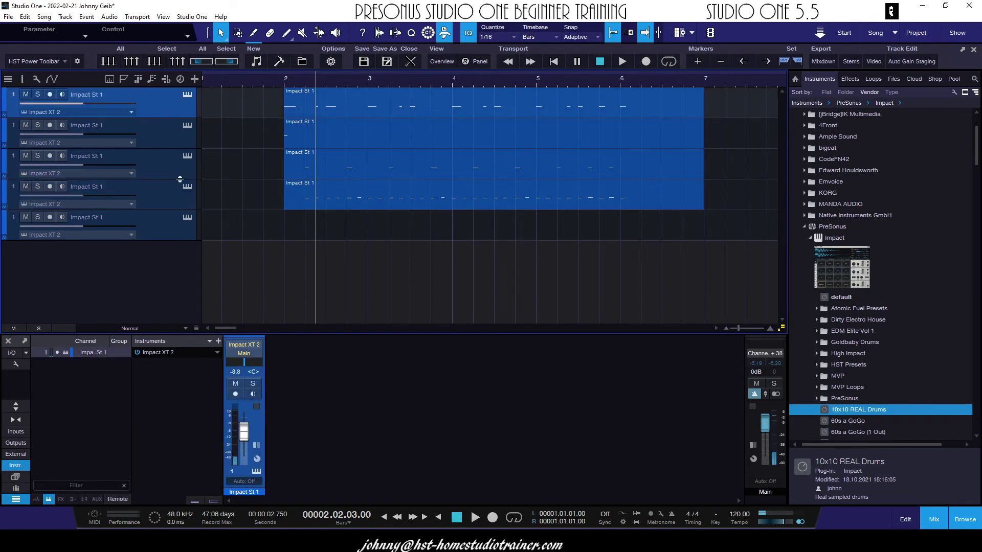
left_click(162, 232, "shift")
Transform tracks 1–4 to audio, creating Impact St 1(13)–(16), then play and stop.
right_click(164, 135)
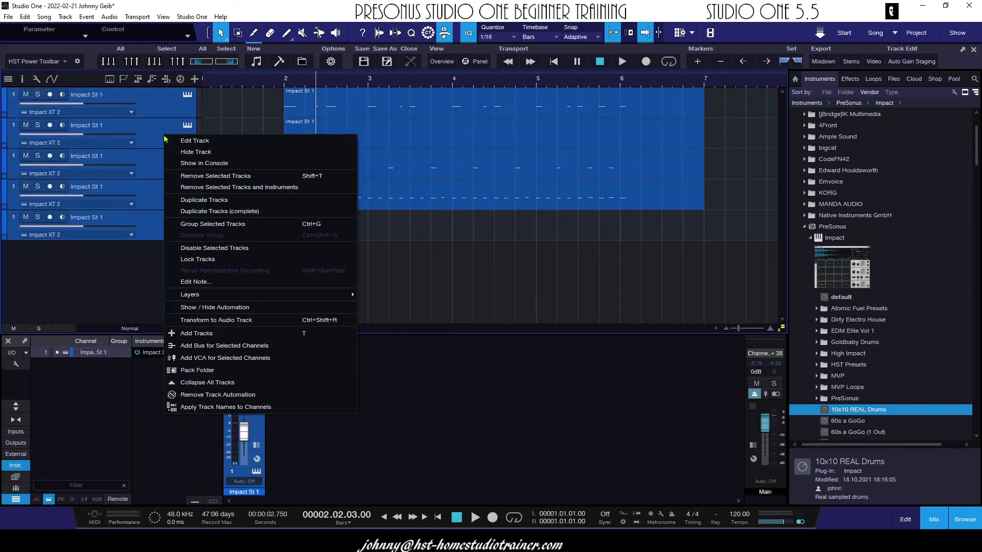
left_click(194, 320)
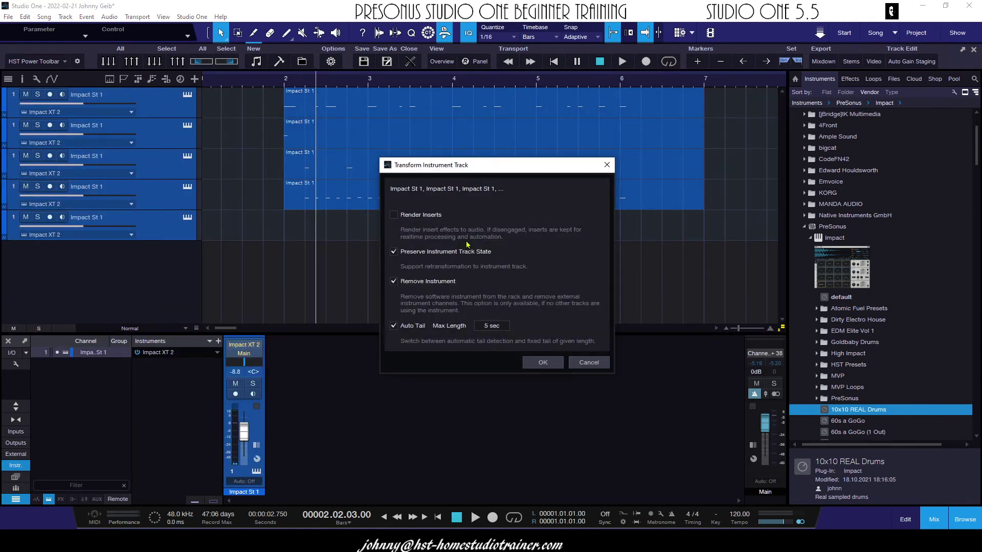
left_click(543, 363)
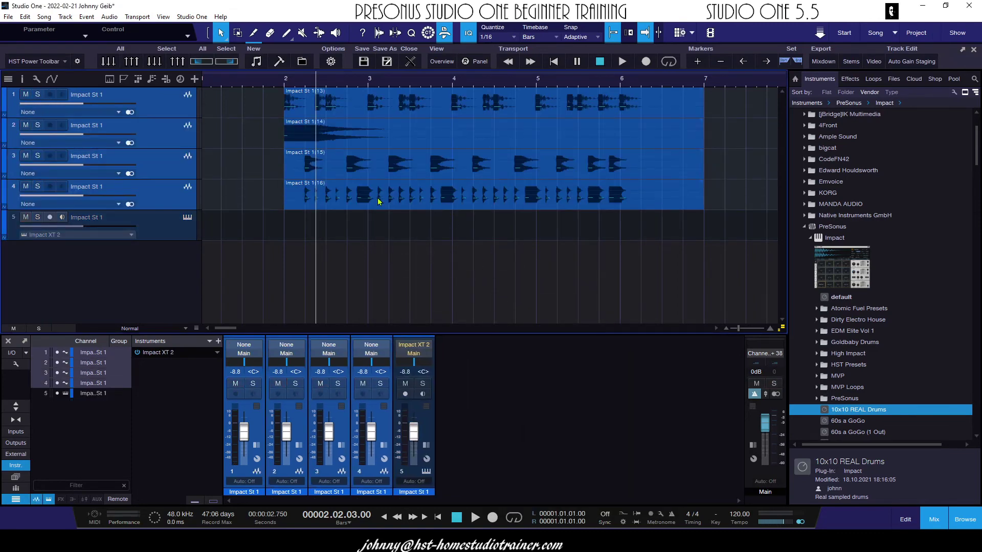
key("space")
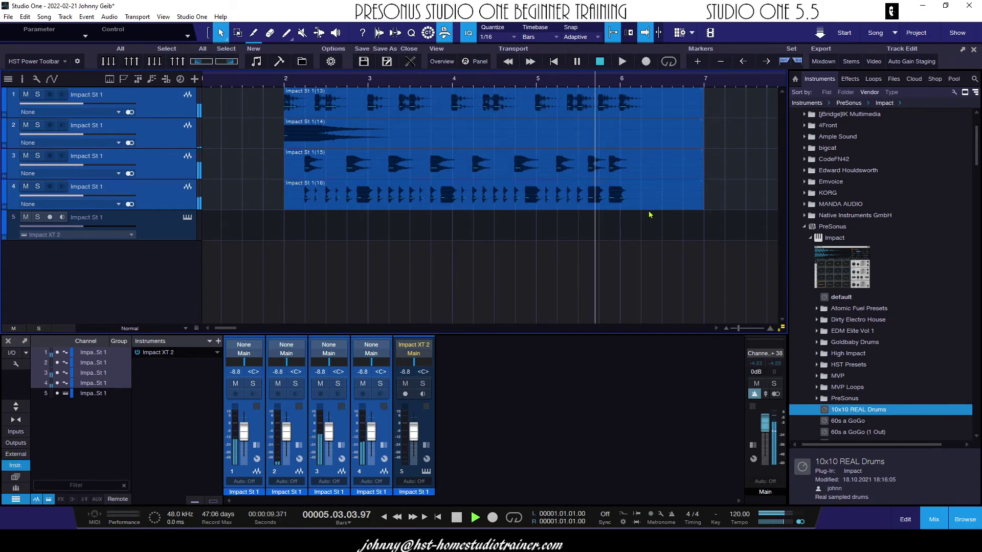
key("space")
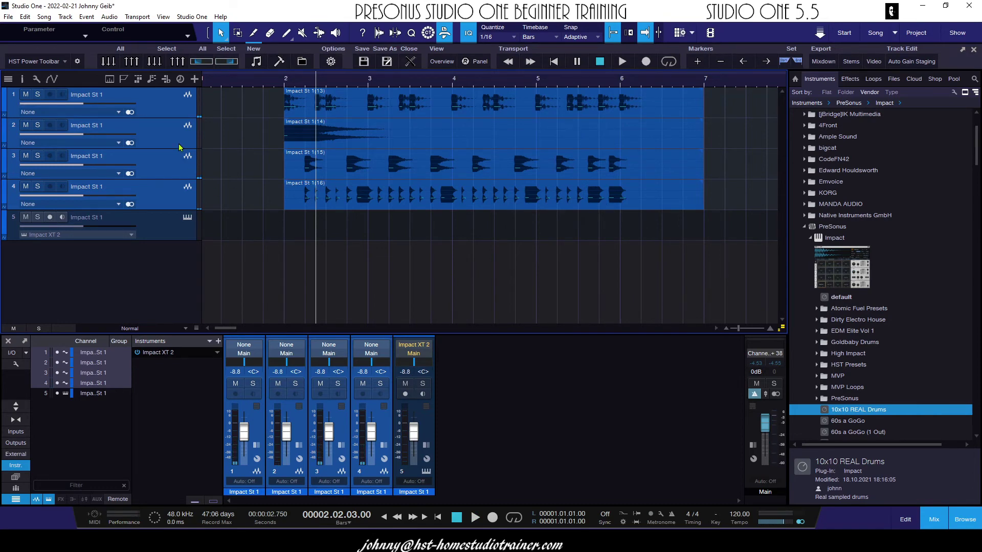
Transform the audio tracks back to instrument tracks, play briefly, and open and close Impact XT.
right_click(164, 103)
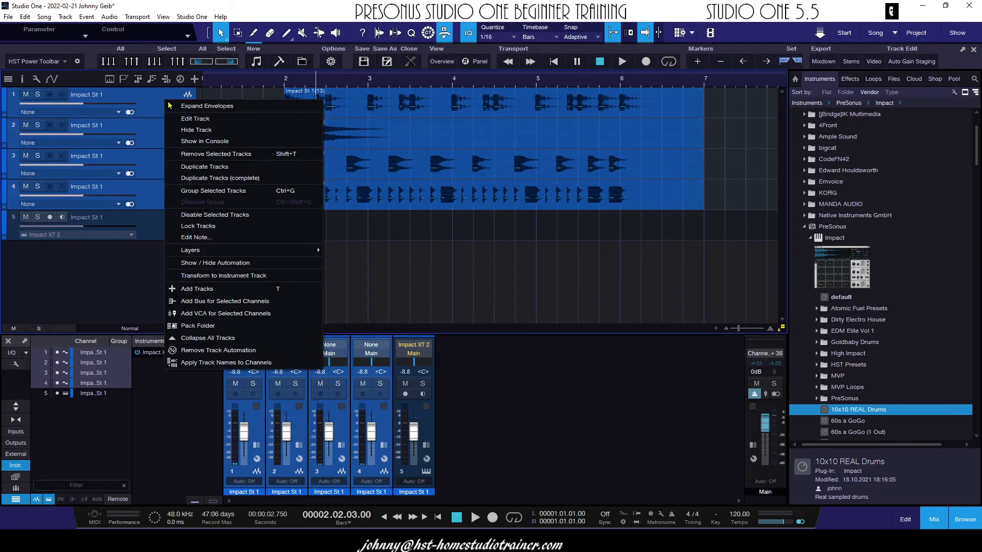
left_click(214, 277)
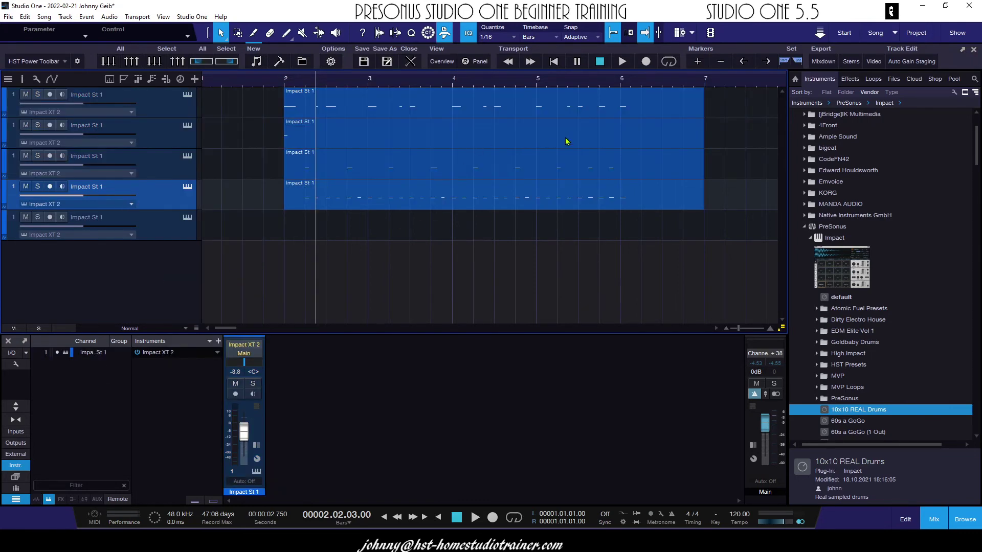
key("space")
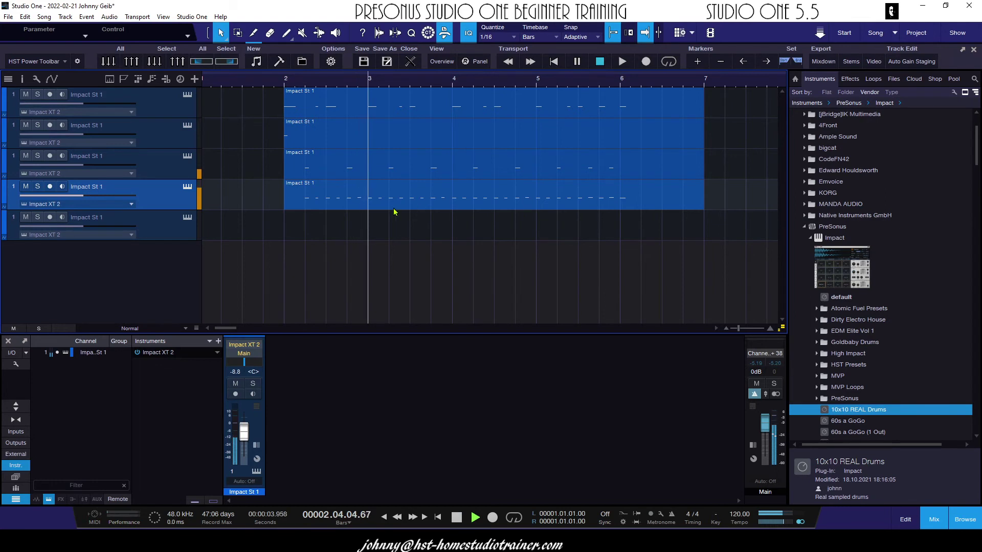
key("space")
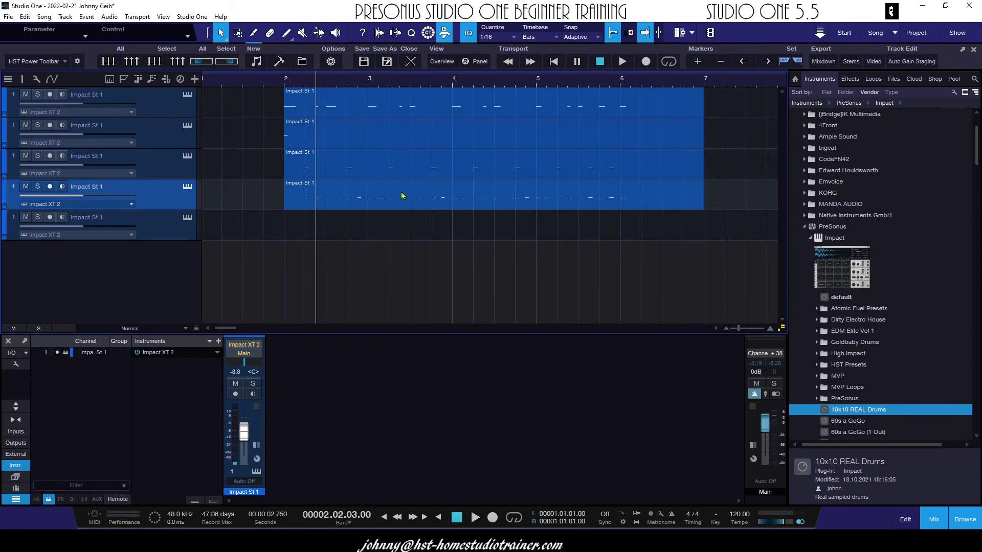
left_click(187, 187)
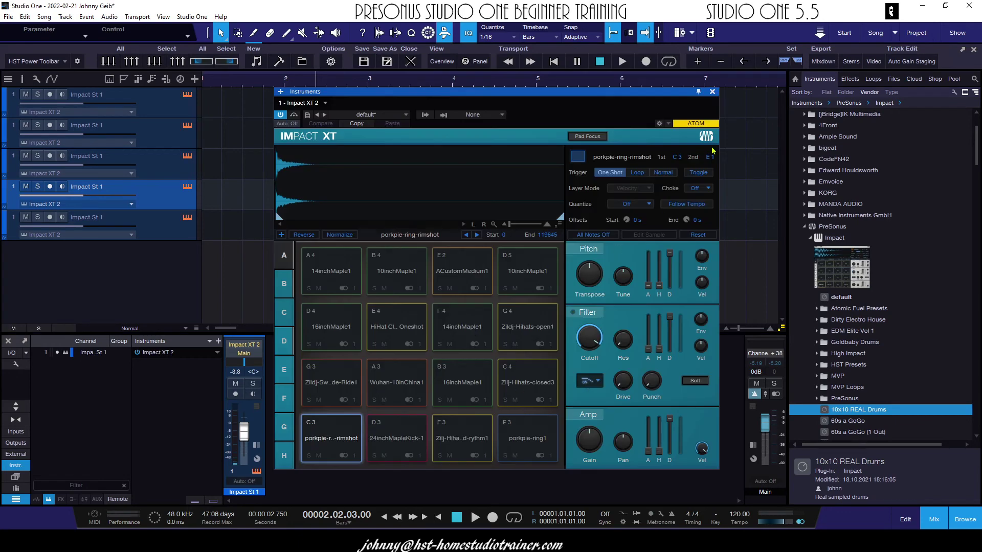
left_click(714, 92)
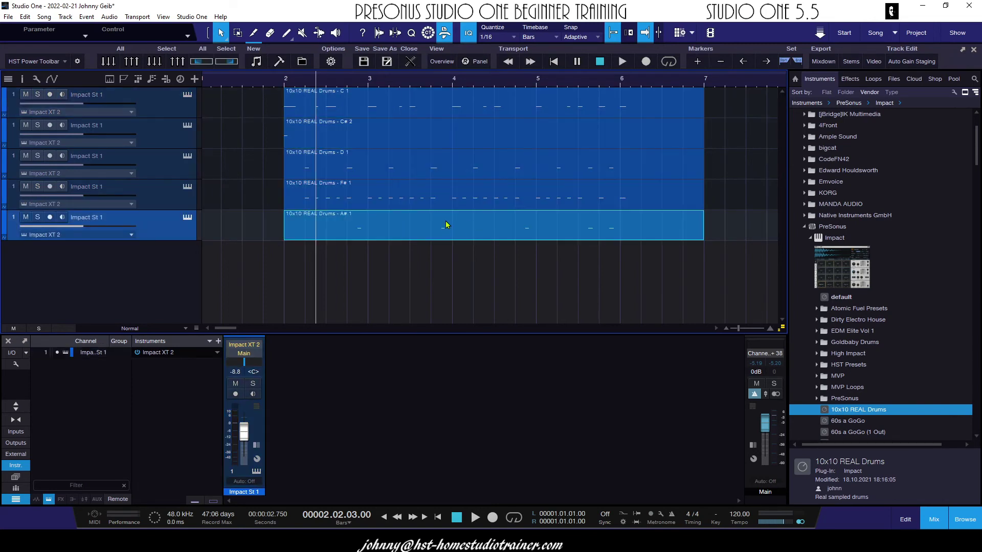
Move the A#1 hi-hat part from track 5 onto track 4 with the F#1 hi-hats.
left_click(454, 199)
left_click(455, 225)
left_click(465, 201)
left_click(465, 225)
left_click_drag(475, 229, 476, 203)
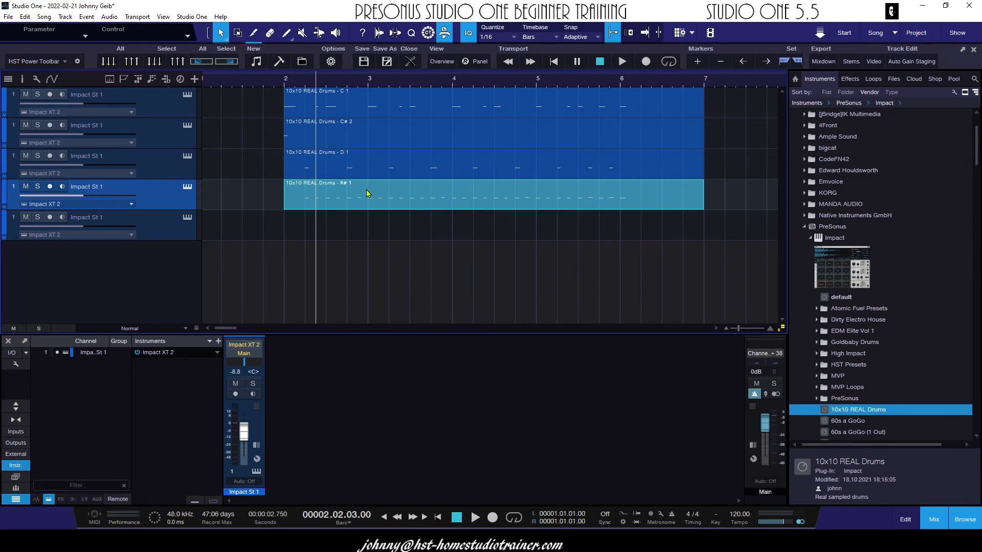
Transform tracks 1–4 to audio tracks holding Impact St 1(17)–(20), then play and stop.
key("ctrl+a")
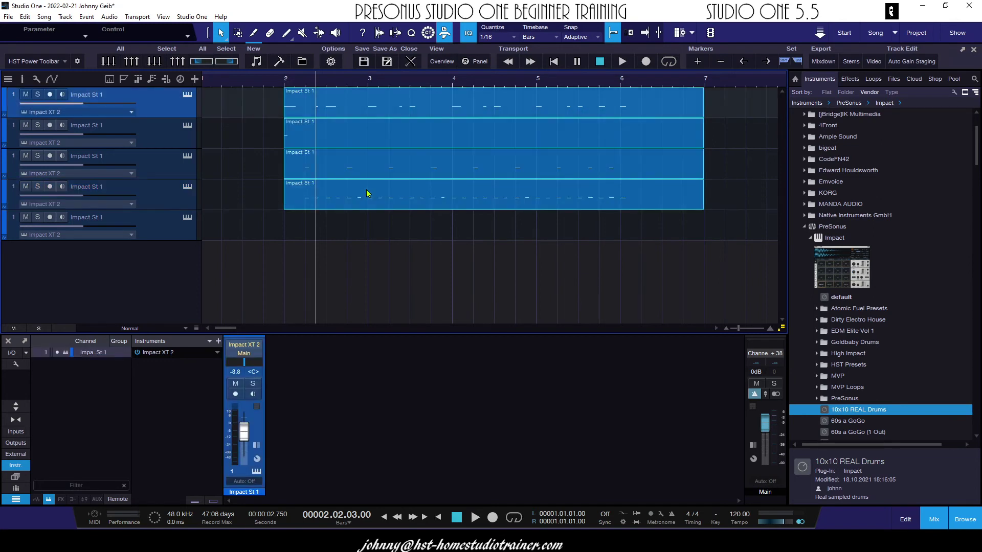
left_click(538, 218)
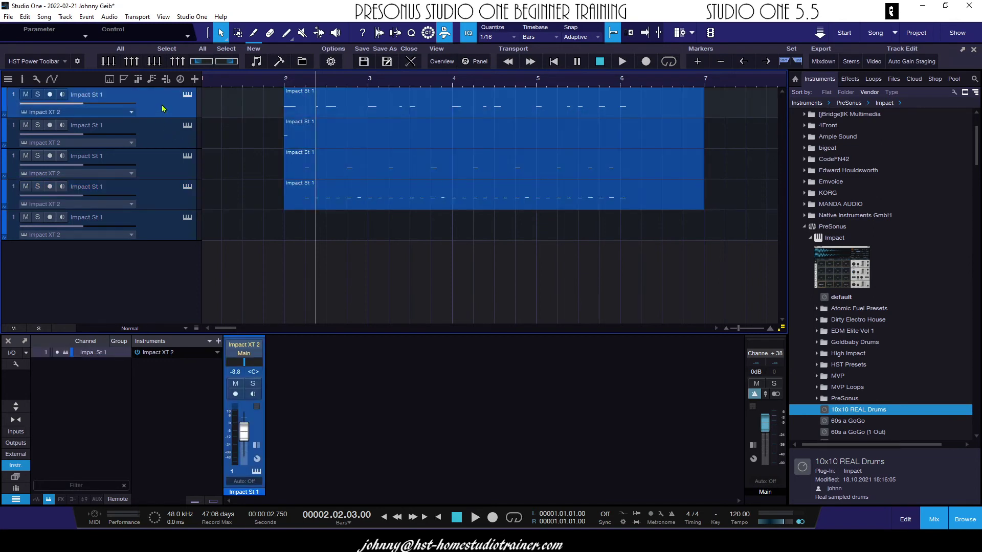
left_click(173, 194, "shift")
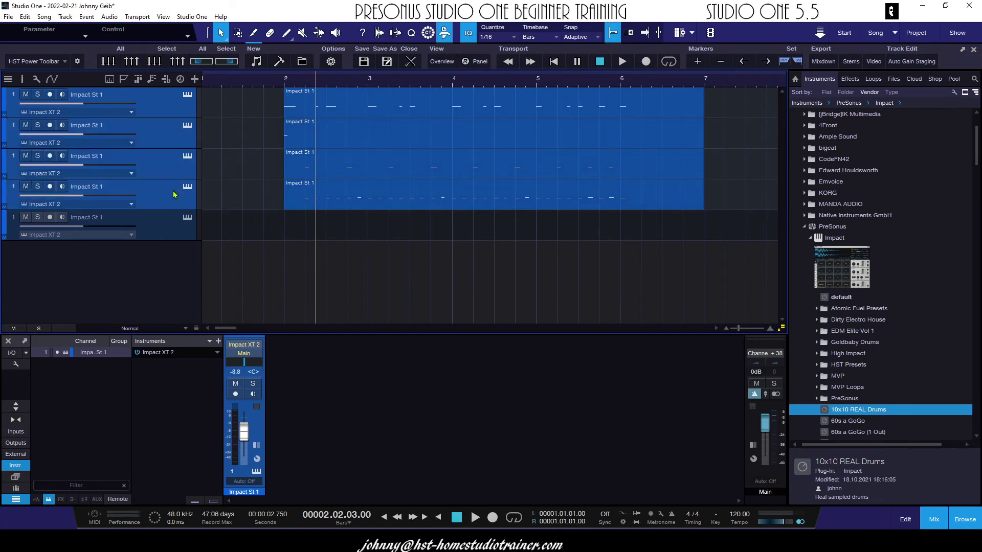
right_click(173, 195)
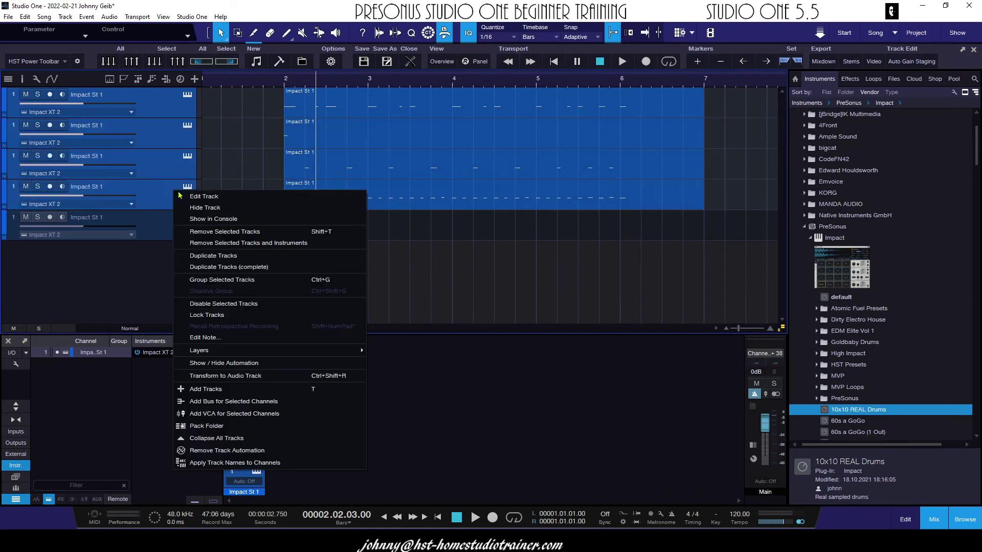
left_click(236, 377)
left_click(542, 364)
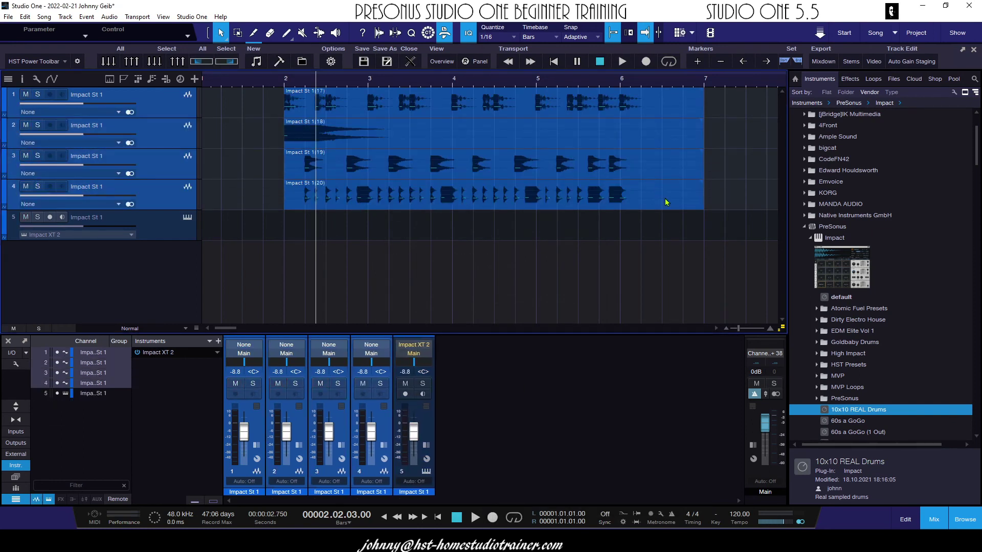
key("space")
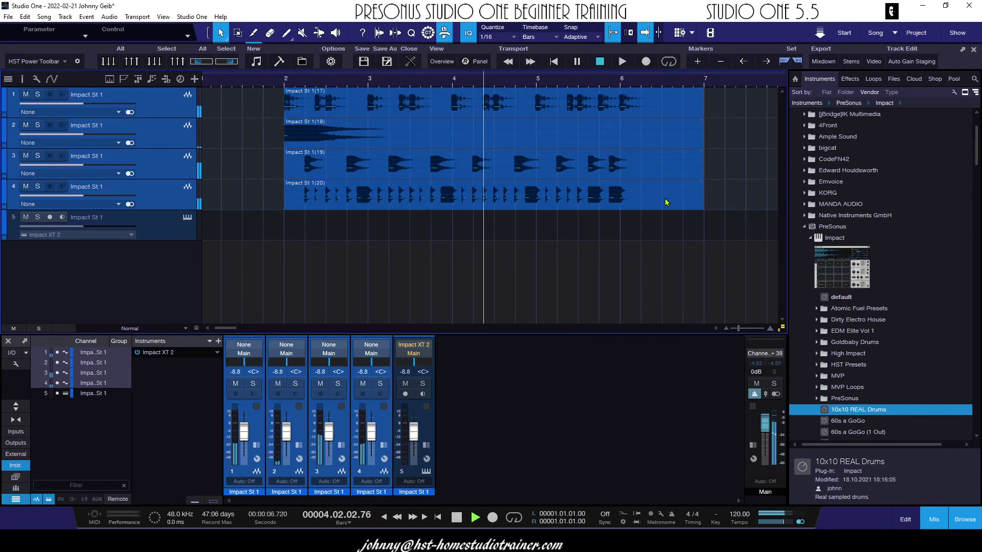
key("space")
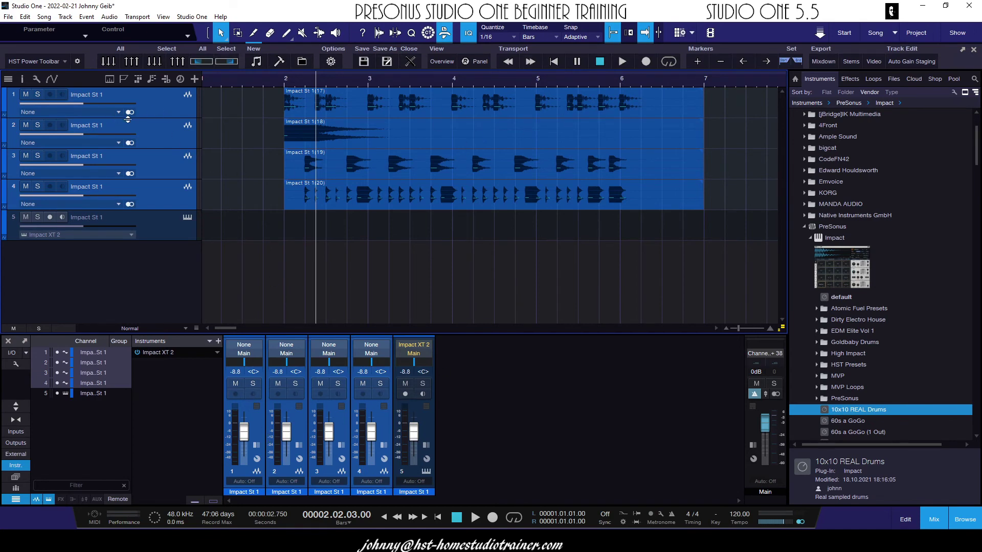
Select the four audio events, set track 1 to Input 1, and bounce the events.
left_click(170, 101)
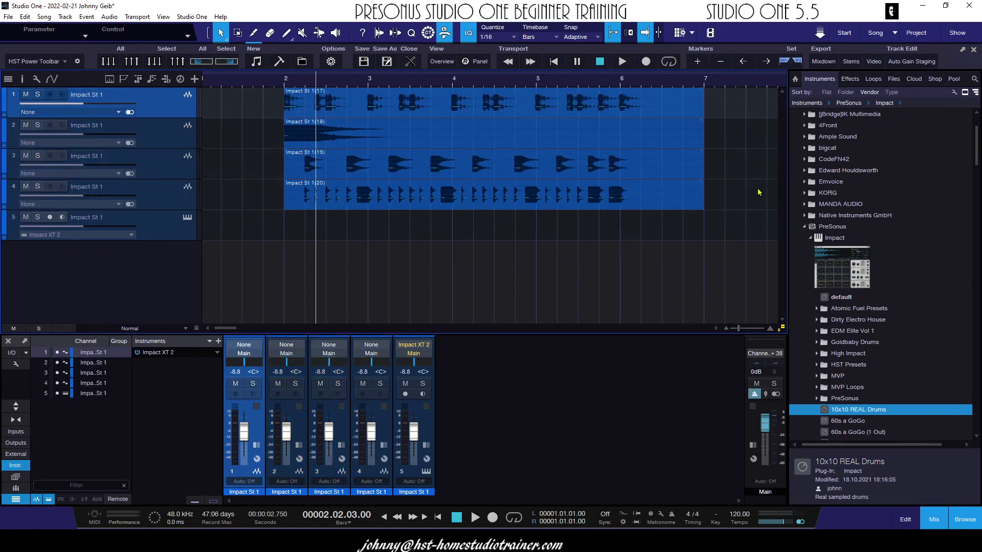
left_click_drag(748, 203, 436, 126)
key("ctrl+a")
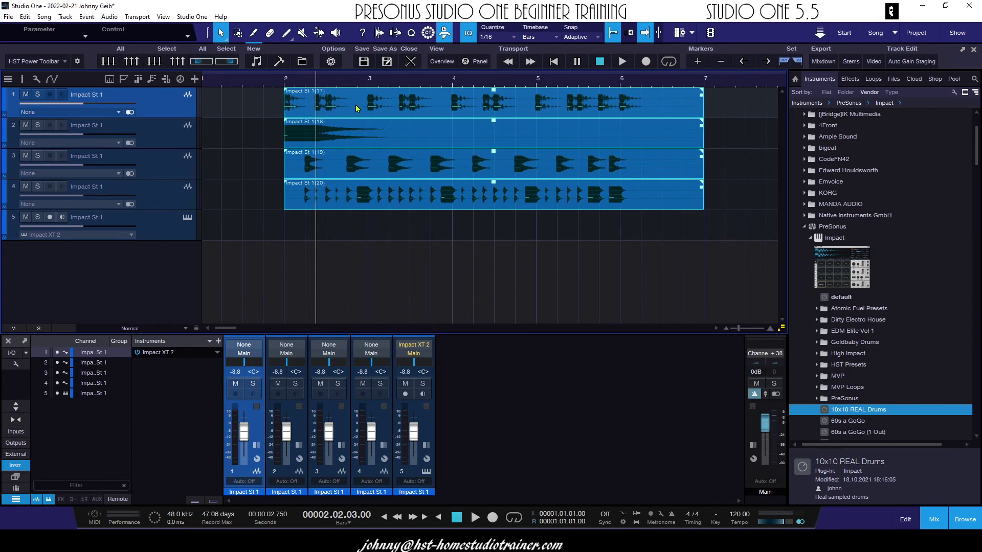
left_click(130, 113)
right_click(431, 131)
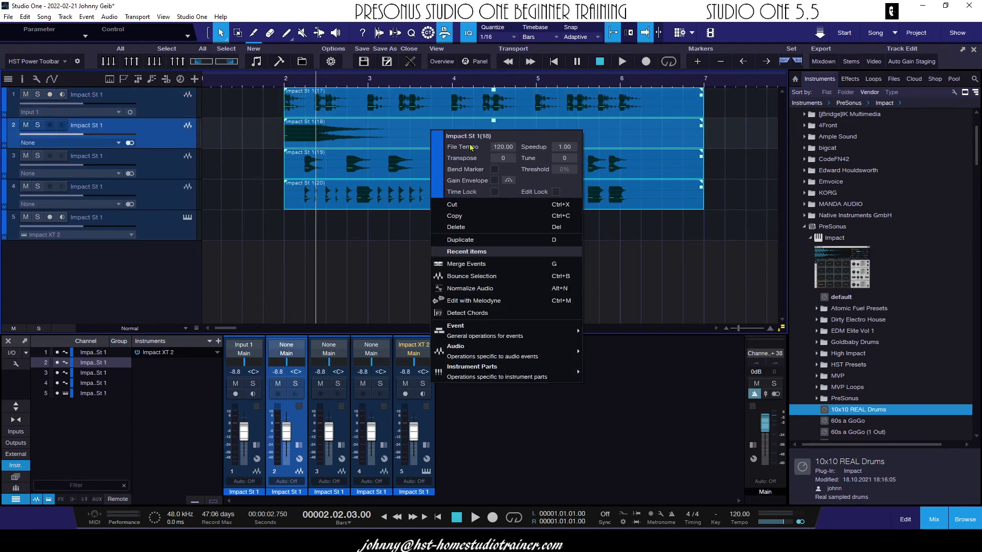
left_click(488, 278)
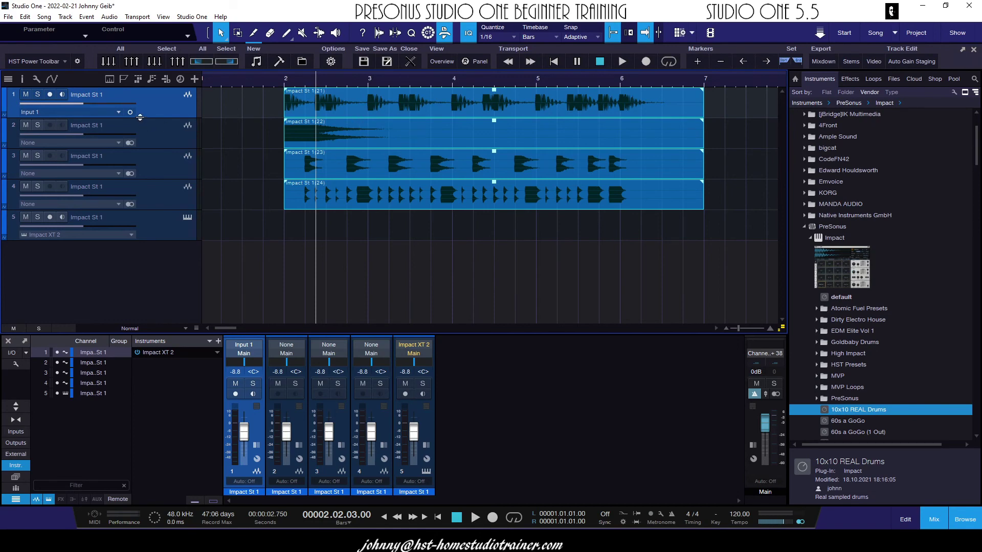
Set tracks 2, 3 and 4 to Input 1.
left_click(147, 132)
left_click(169, 112)
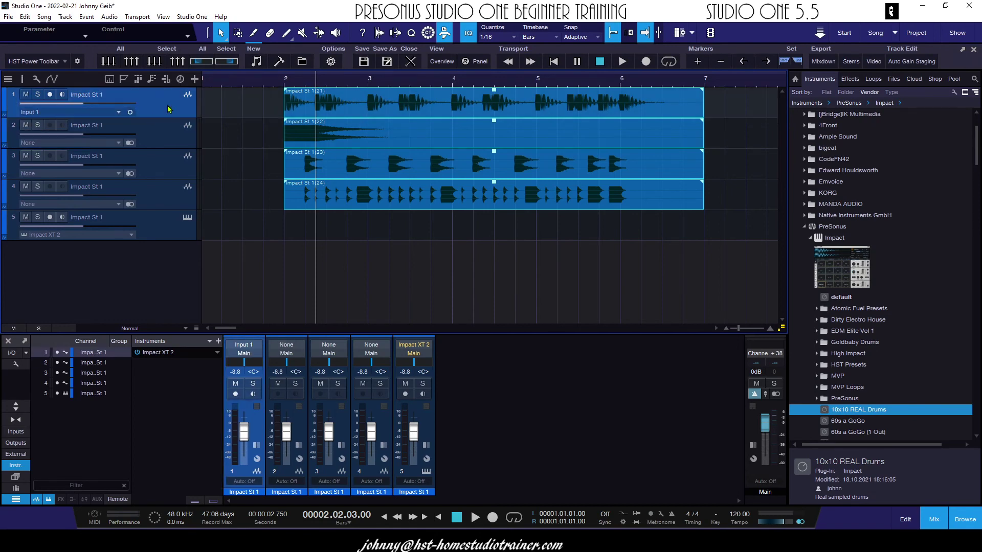
left_click(129, 143)
left_click(130, 173)
left_click(130, 204)
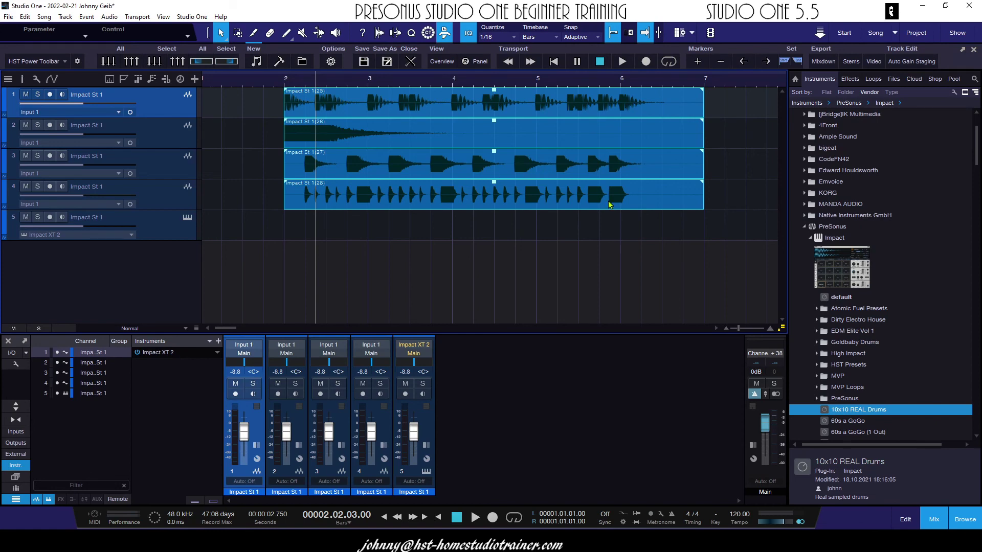
Deselect the newly bounced drum events, then select only the hi-hat audio event on track 4.
left_click(566, 229)
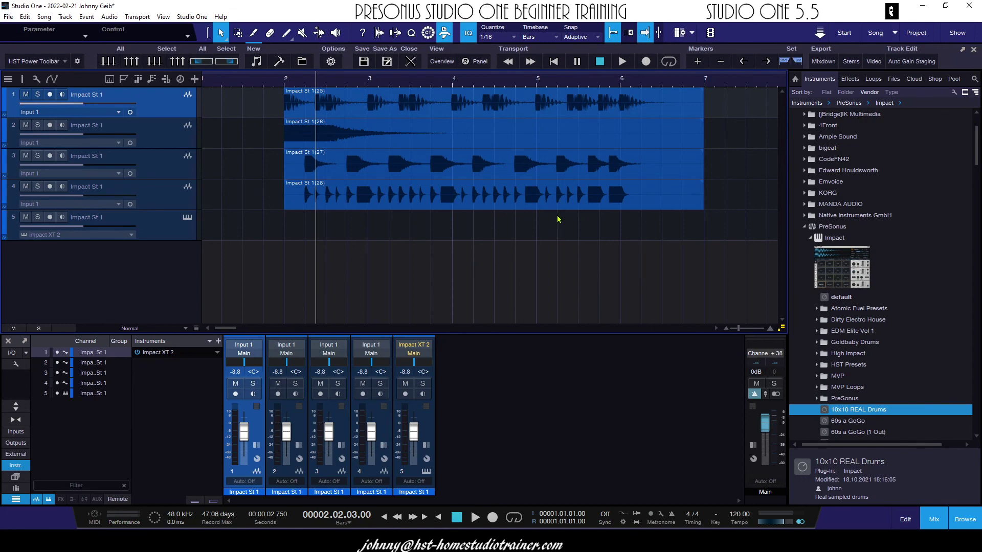
left_click(477, 195)
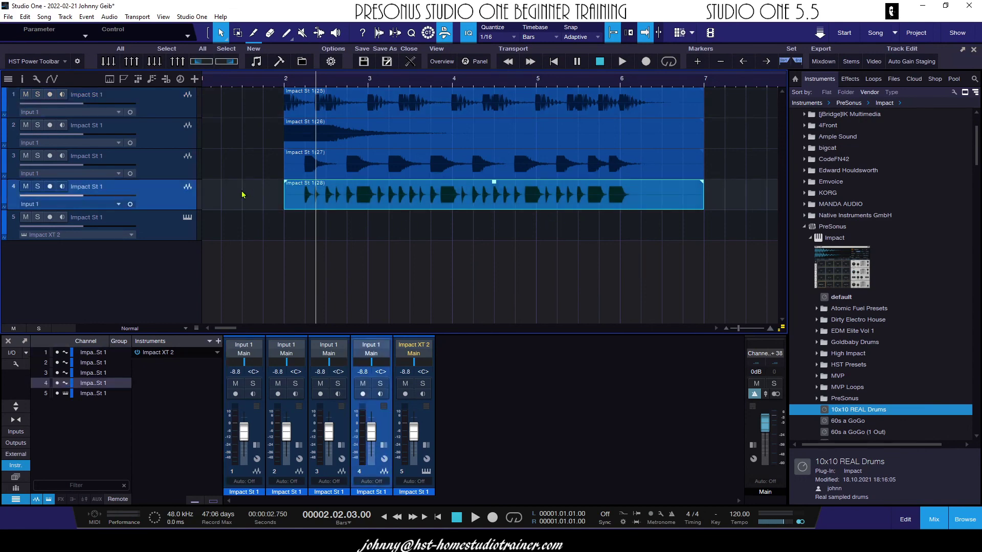